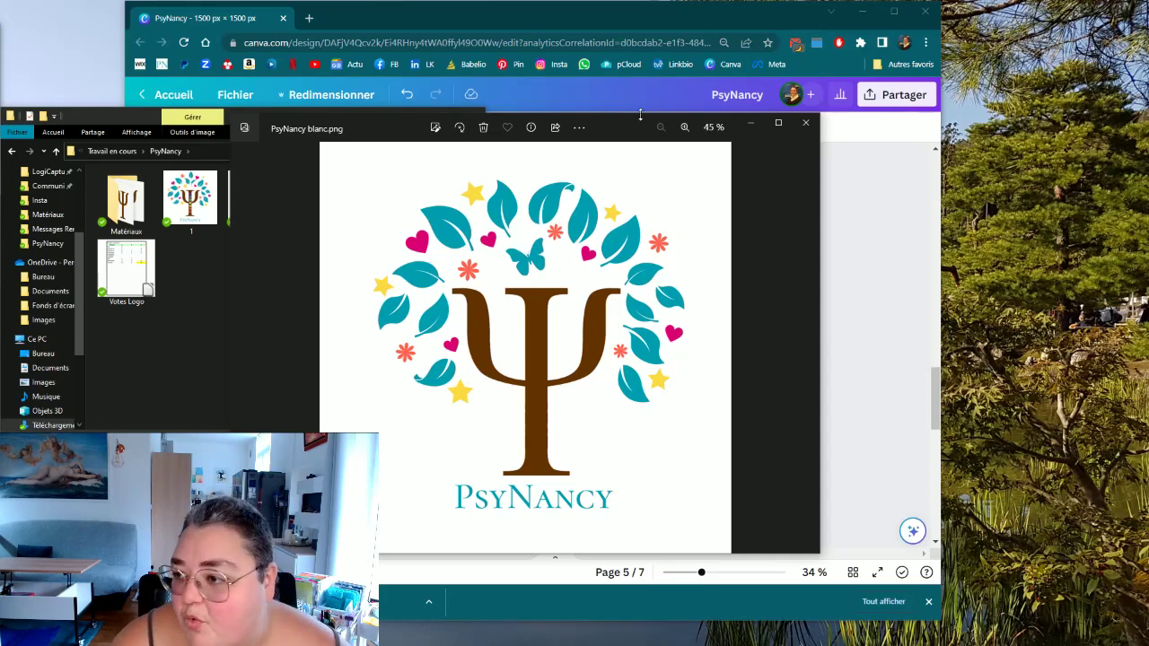
- View the PsyNancy blanc.png and transparent PsyNancy.png logo files from the Téléchargements folder, closing each preview
{"action": "left_click_drag", "start_coordinate": [622, 128], "coordinate": [589, 100]}
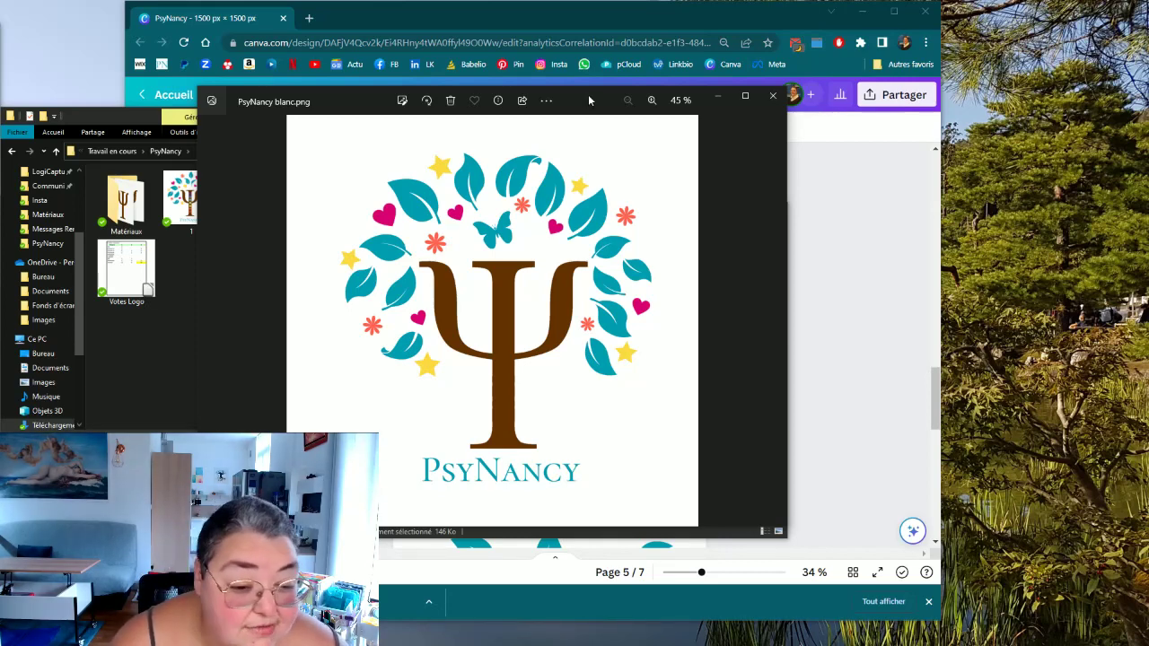
{"action": "left_click", "coordinate": [773, 95]}
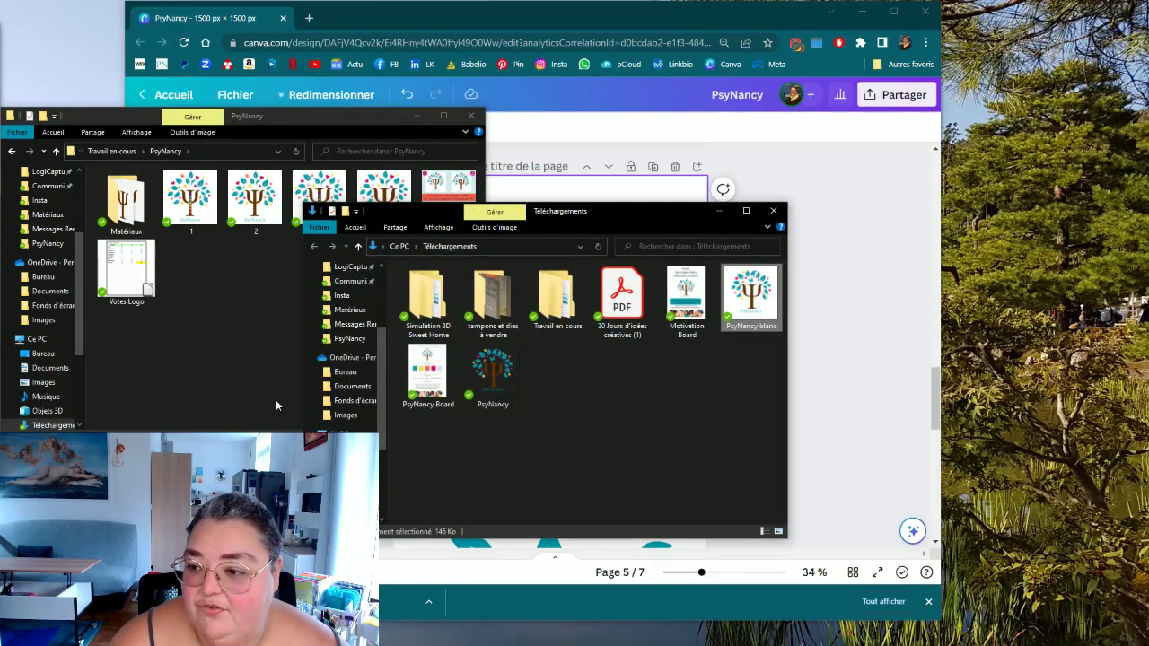
{"action": "left_click", "coordinate": [565, 378]}
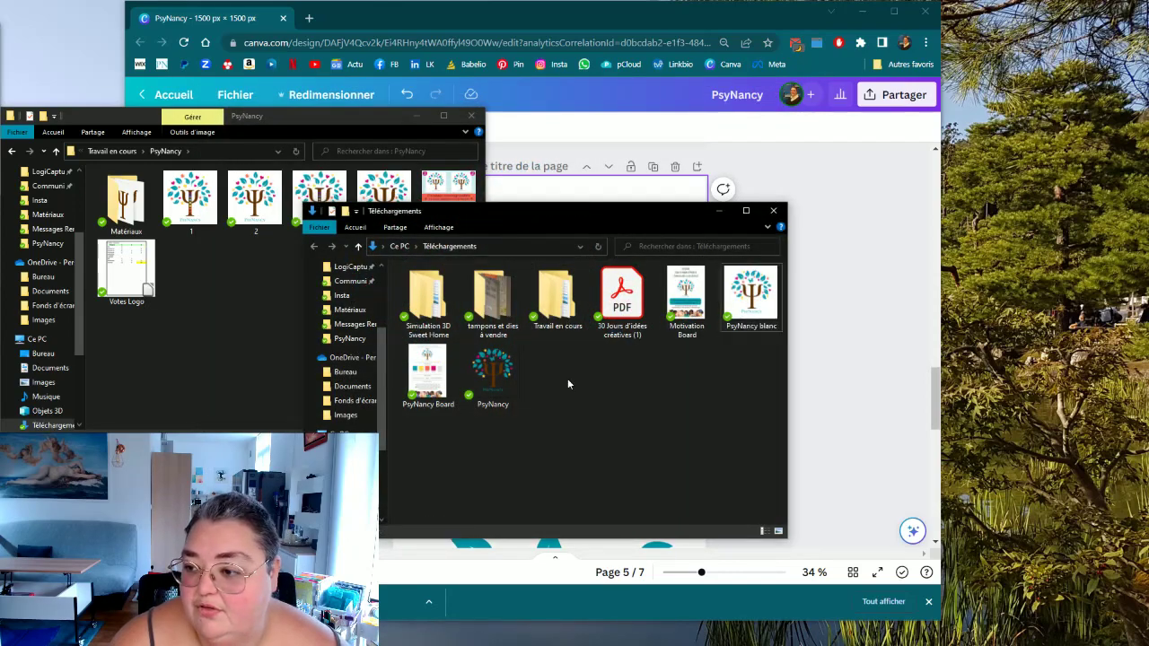
{"action": "double_click", "coordinate": [493, 377]}
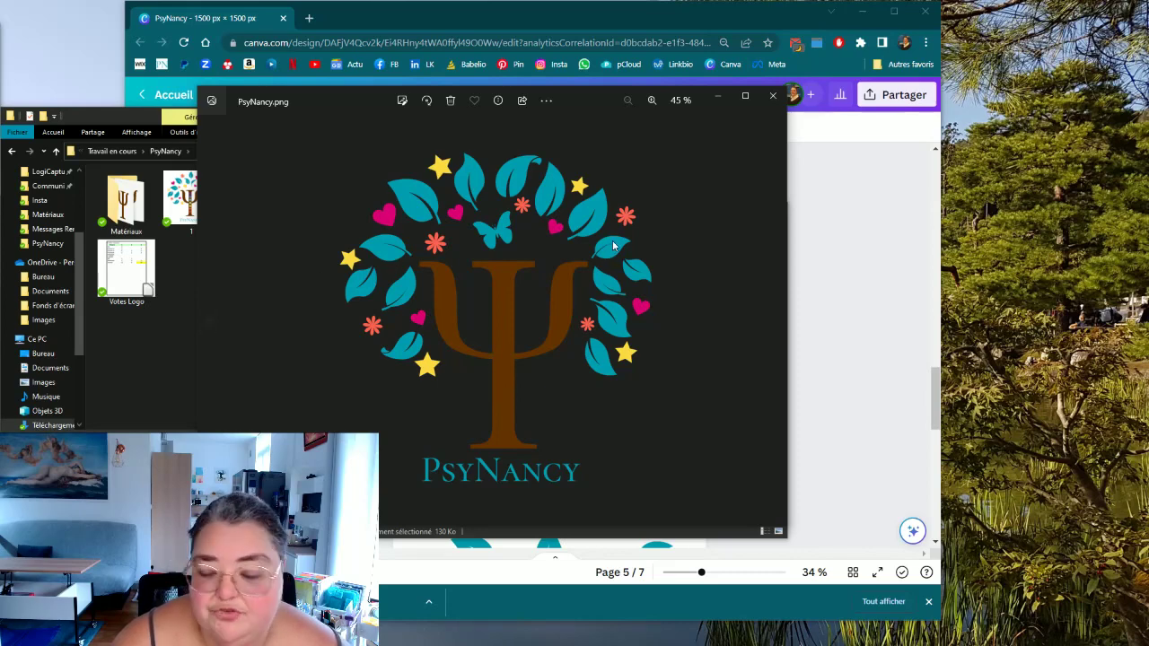
{"action": "left_click", "coordinate": [771, 97]}
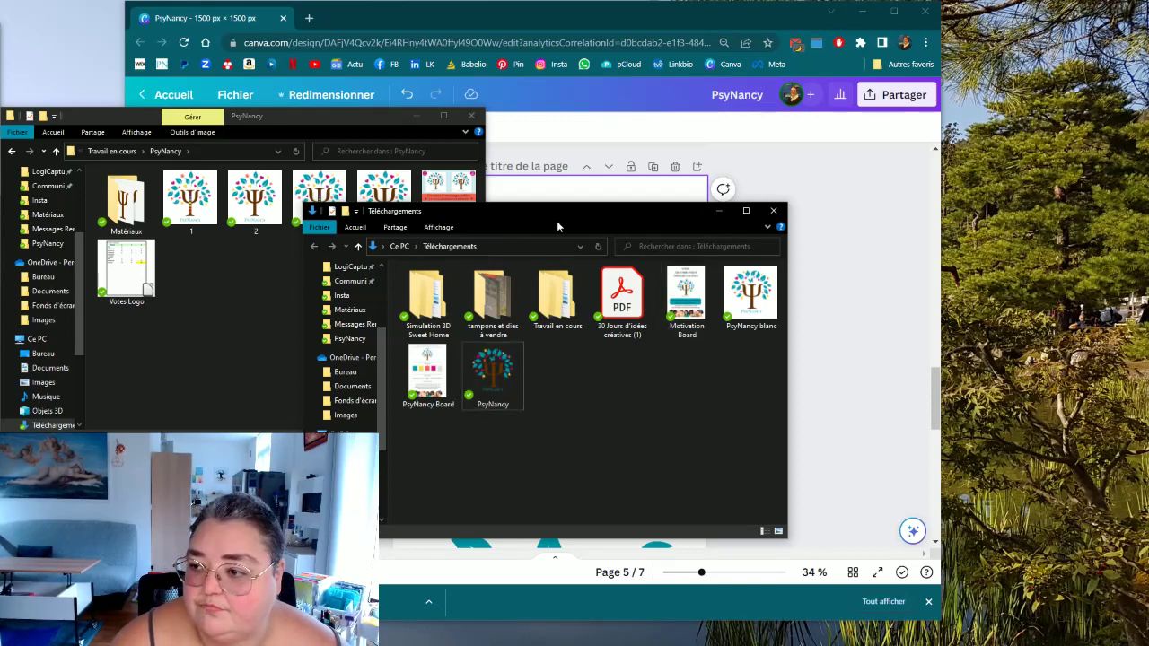
- Arrange the PsyNancy and Téléchargements folder windows so both show their contents, and select the transparent PsyNancy logo file
{"action": "left_click_drag", "start_coordinate": [557, 219], "coordinate": [341, 150]}
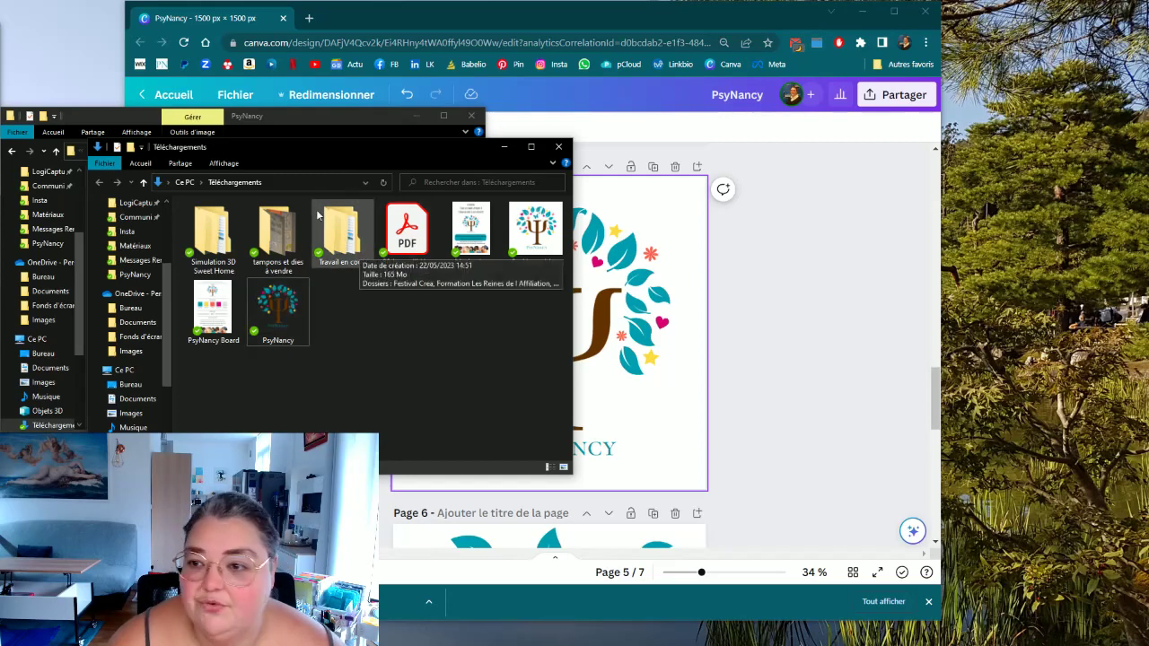
{"action": "key", "text": "alt+Tab"}
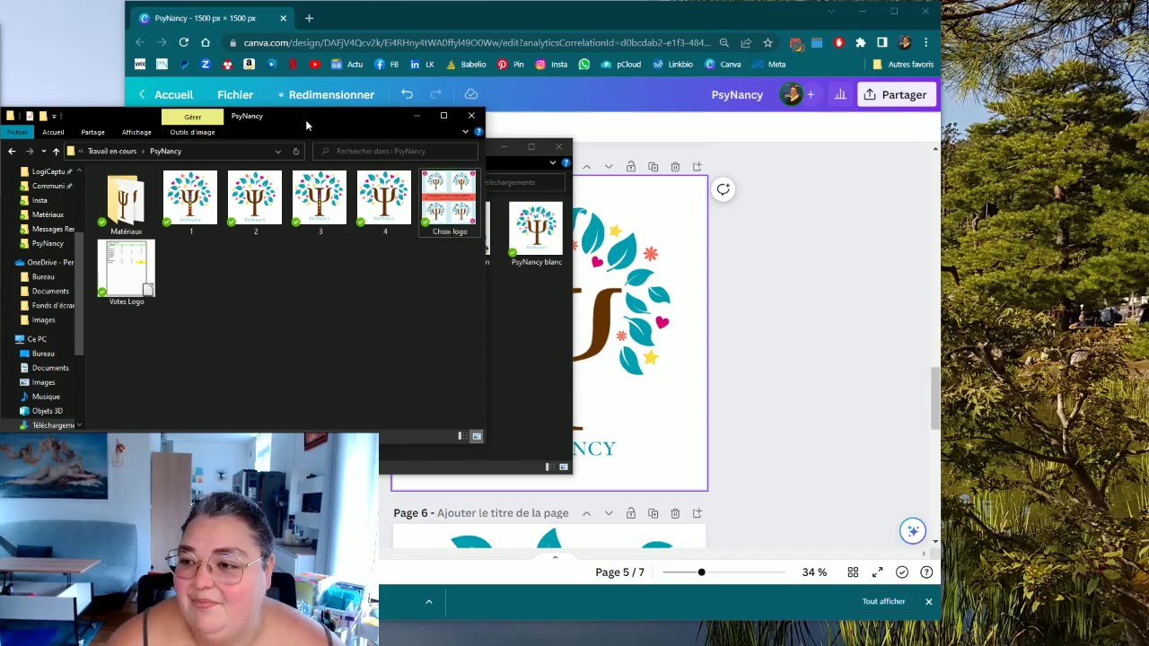
{"action": "left_click_drag", "start_coordinate": [305, 120], "coordinate": [304, 52]}
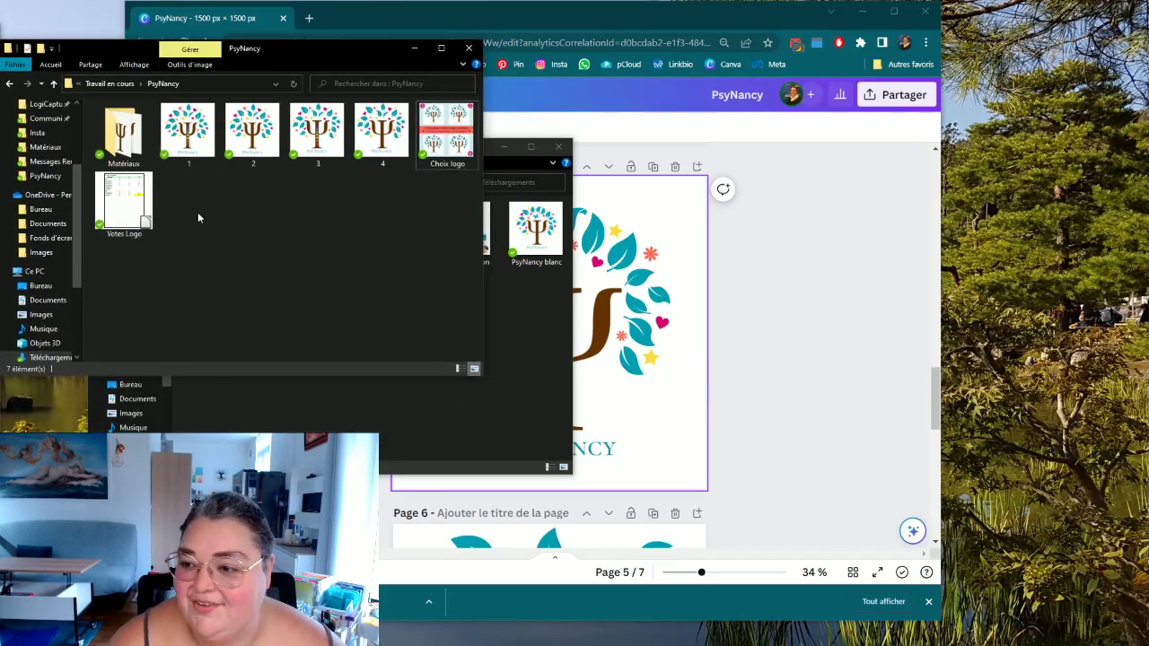
{"action": "key", "text": "alt+Tab"}
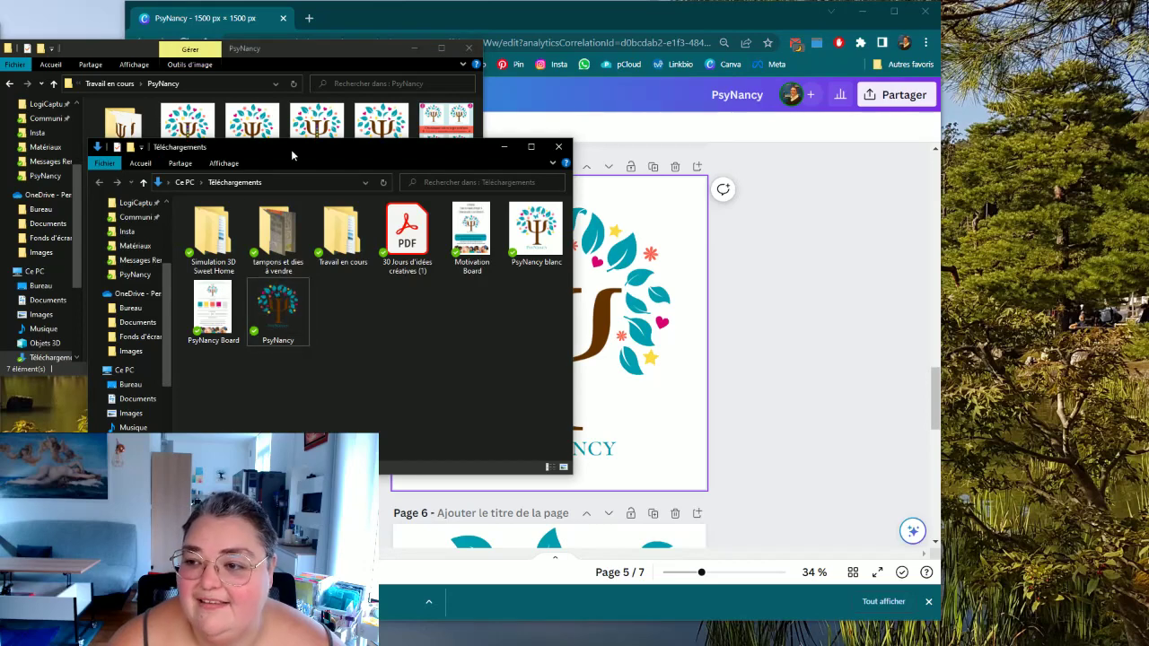
{"action": "left_click_drag", "start_coordinate": [293, 151], "coordinate": [257, 191]}
{"action": "left_click", "coordinate": [251, 346]}
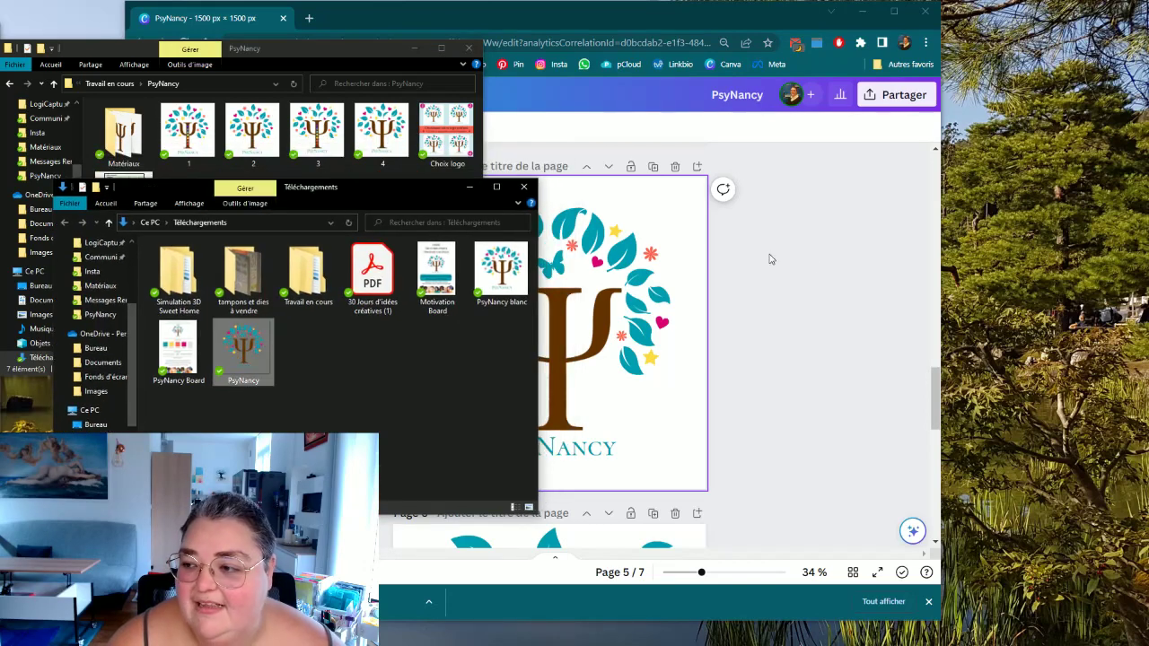
- Leave the logo design for the Canva home page, dismiss the browser's downloads bar, and open the PsyNancy brand kit
{"action": "left_click", "coordinate": [830, 262]}
{"action": "left_click", "coordinate": [147, 223]}
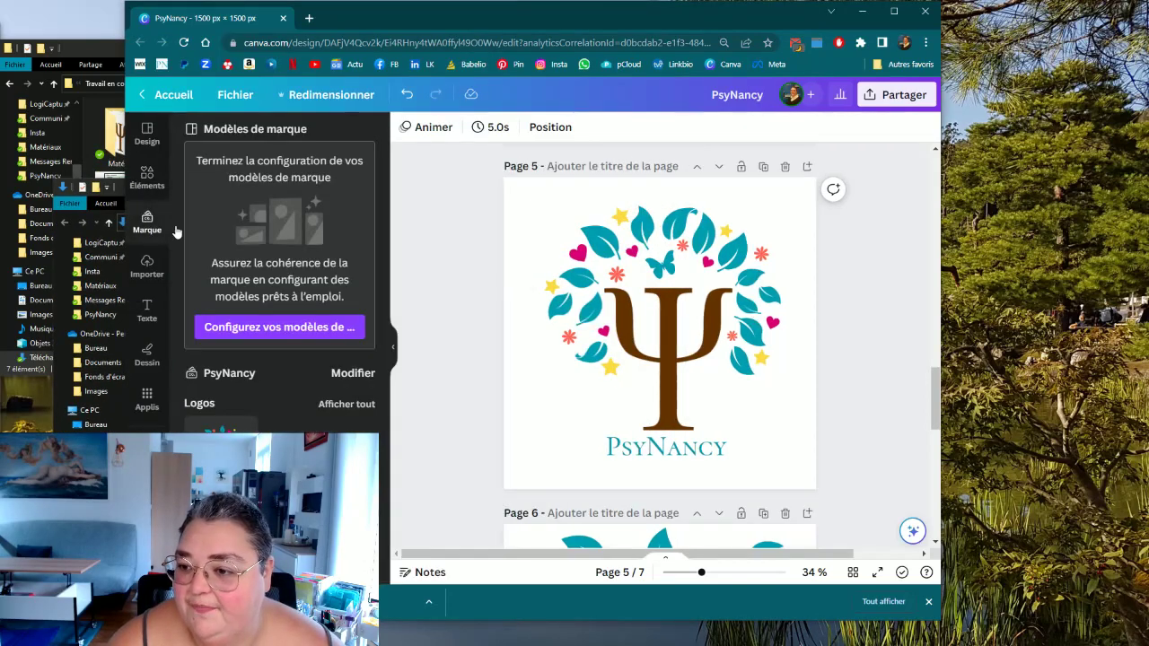
{"action": "left_click", "coordinate": [170, 97]}
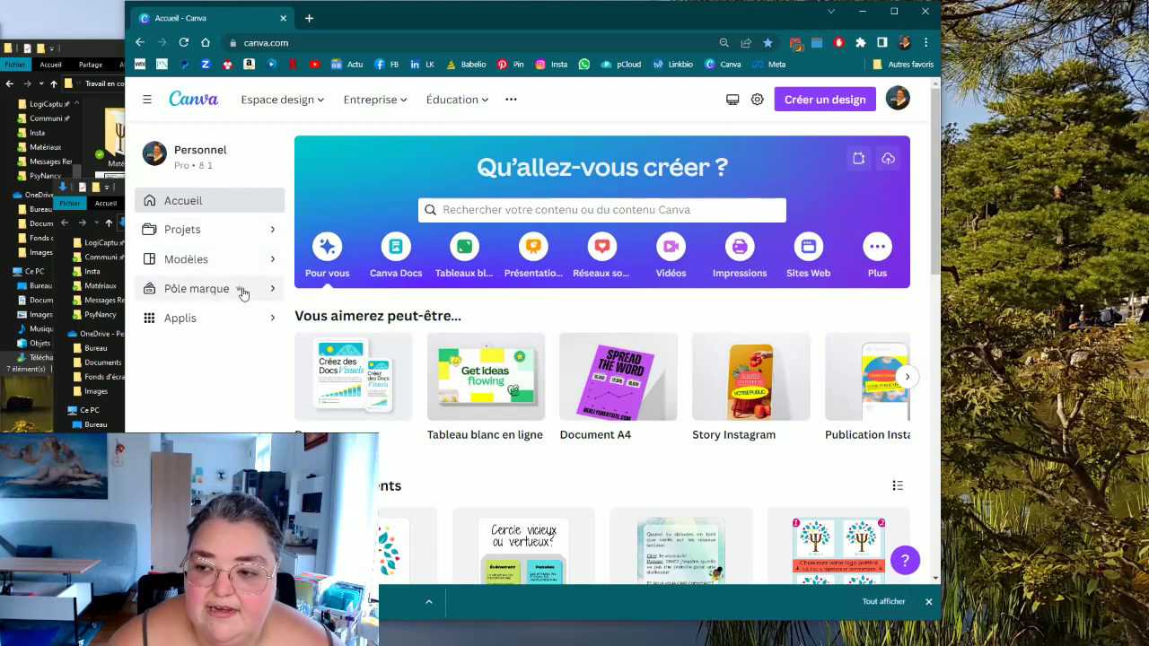
{"action": "left_click", "coordinate": [241, 292]}
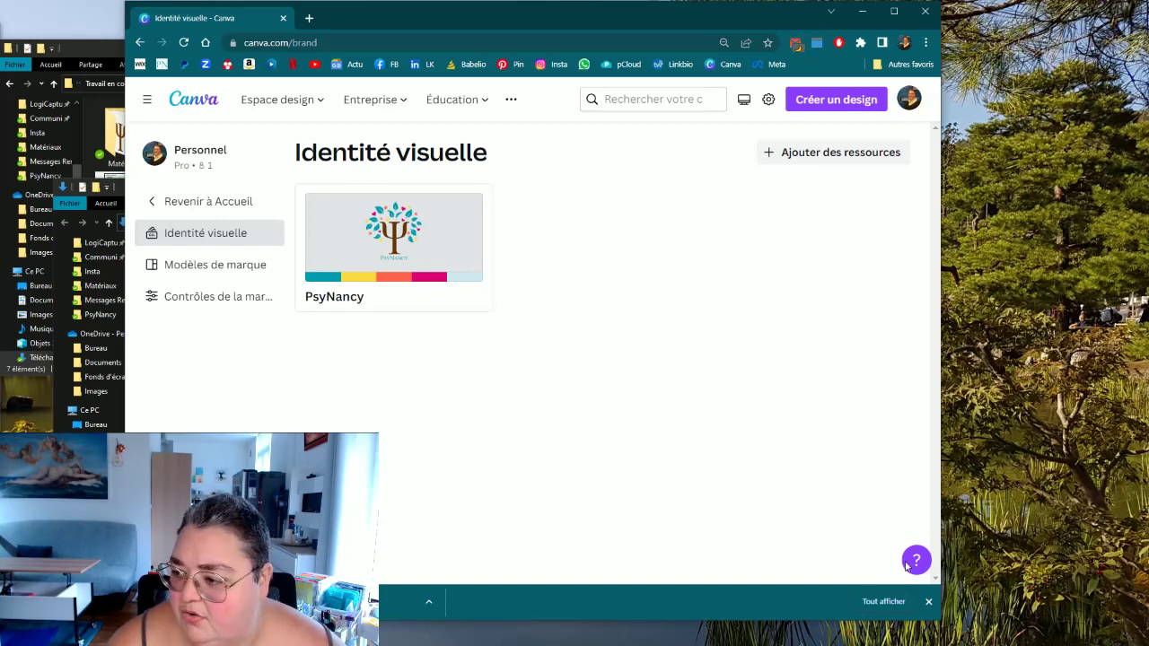
{"action": "left_click", "coordinate": [928, 601]}
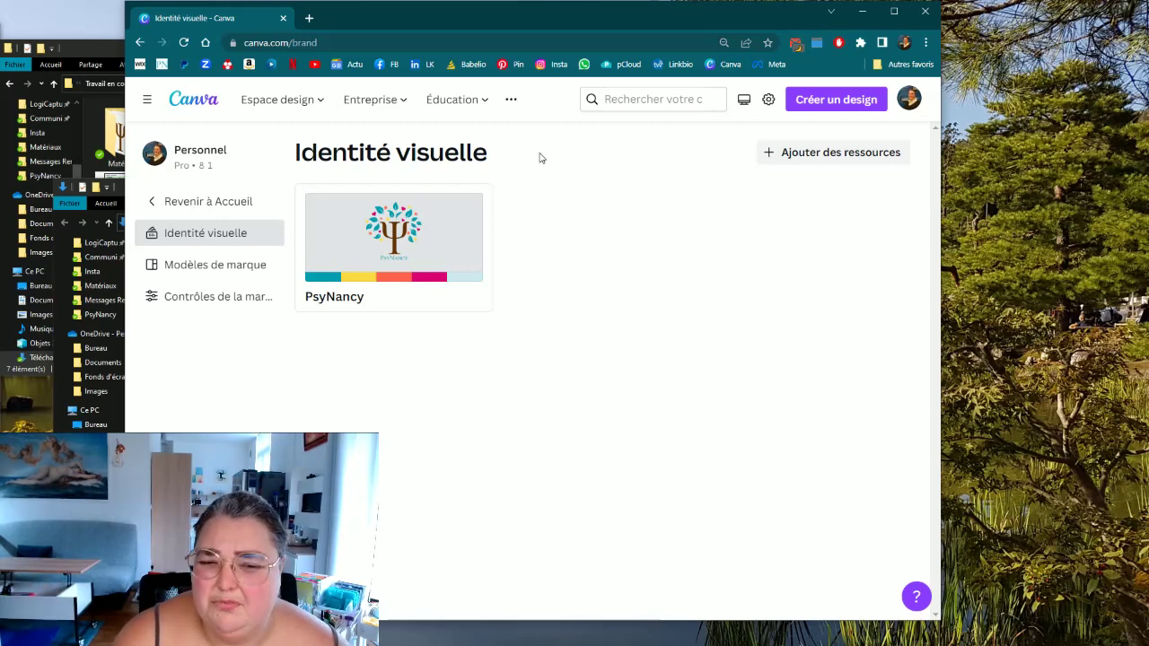
{"action": "mouse_move", "coordinate": [482, 215]}
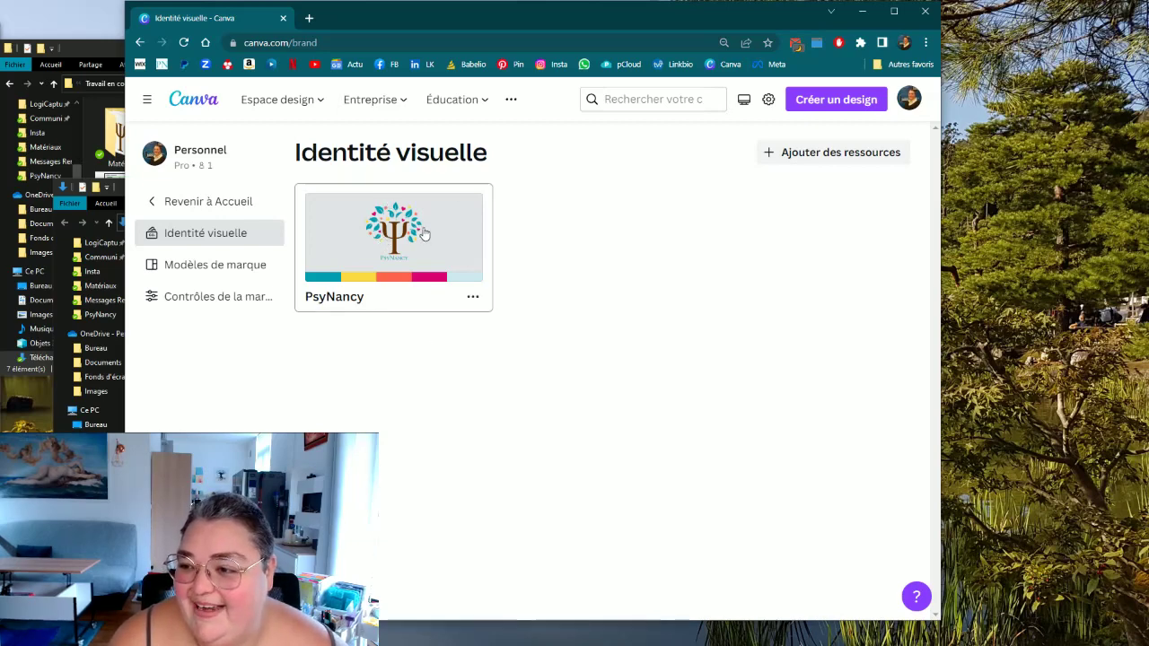
{"action": "left_click", "coordinate": [389, 199]}
- Delete the 4.png logo from the brand kit's logos
{"action": "scroll", "coordinate": [467, 306], "scroll_direction": "down", "scroll_amount": 1}
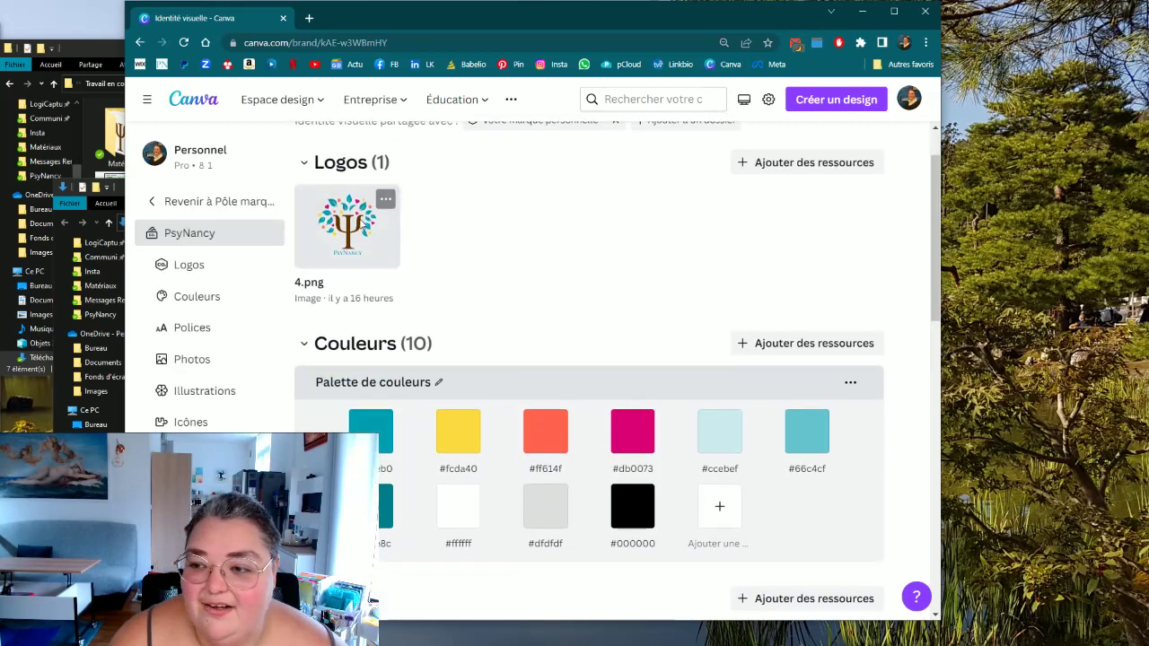
{"action": "left_click", "coordinate": [385, 200]}
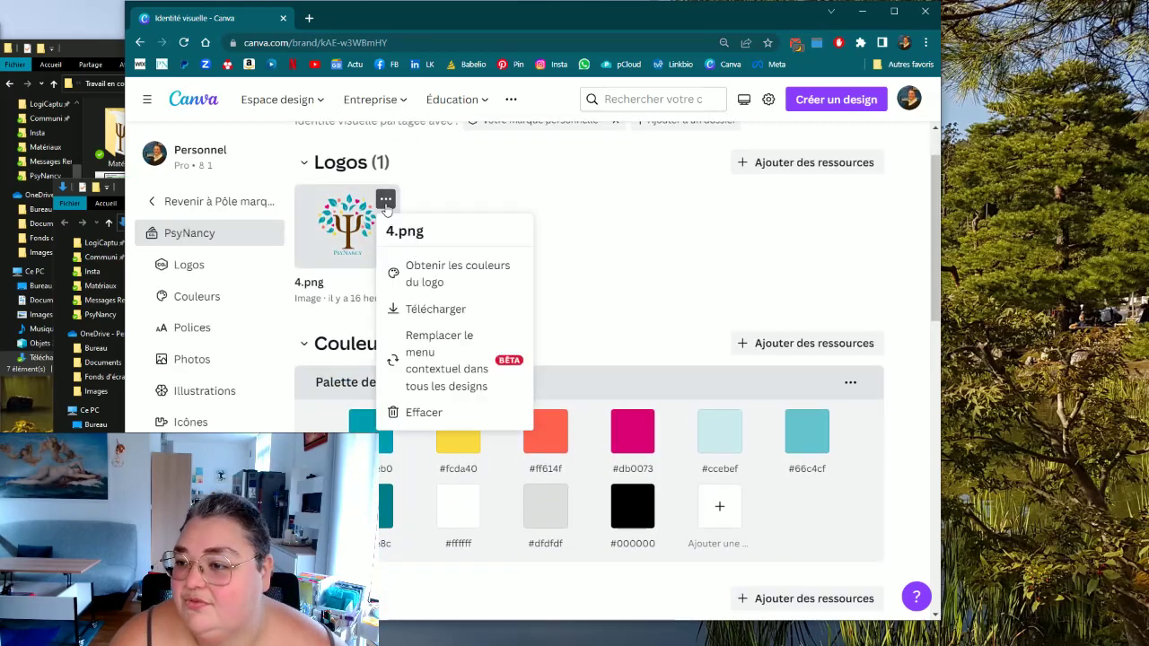
{"action": "left_click", "coordinate": [442, 413]}
{"action": "left_click", "coordinate": [585, 418]}
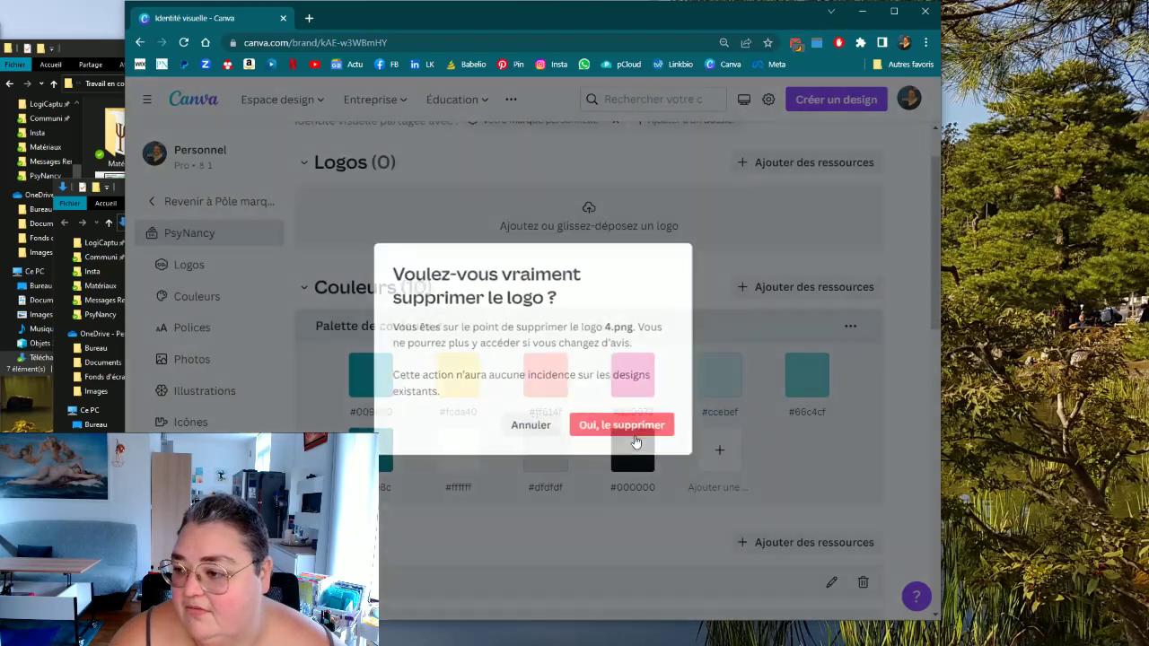
- Review the colour palette and the font styles in the PsyNancy brand kit
{"action": "scroll", "coordinate": [503, 280], "scroll_direction": "down", "scroll_amount": 1}
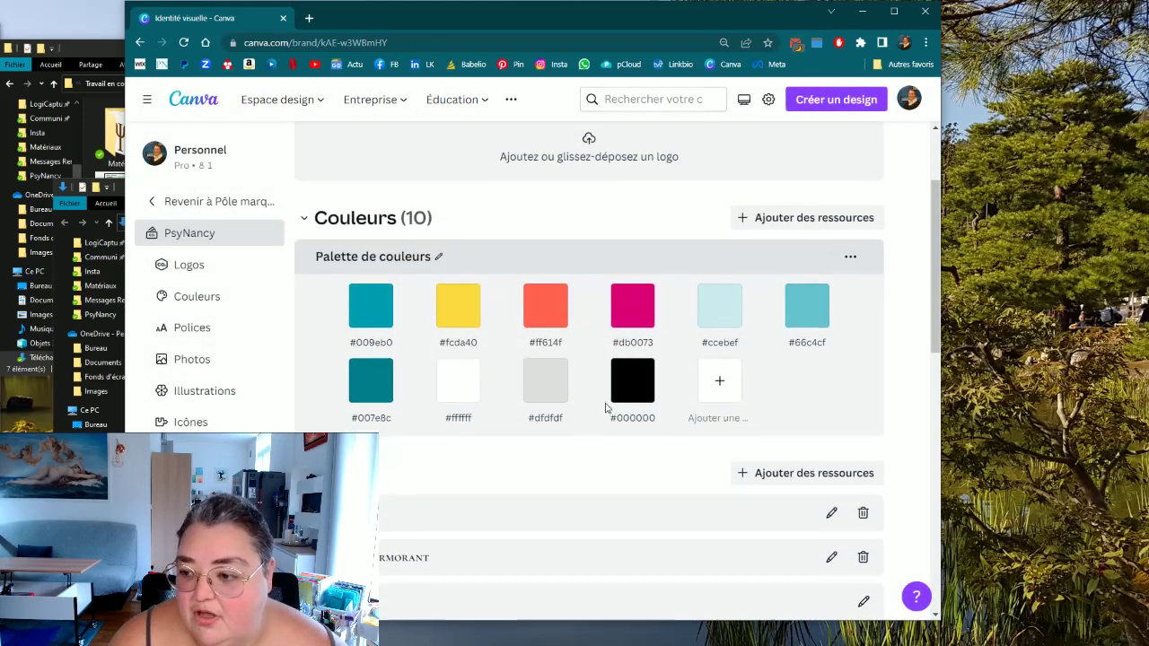
{"action": "scroll", "coordinate": [607, 402], "scroll_direction": "down", "scroll_amount": 2}
{"action": "scroll", "coordinate": [584, 329], "scroll_direction": "up", "scroll_amount": 1}
{"action": "scroll", "coordinate": [584, 329], "scroll_direction": "down", "scroll_amount": 3}
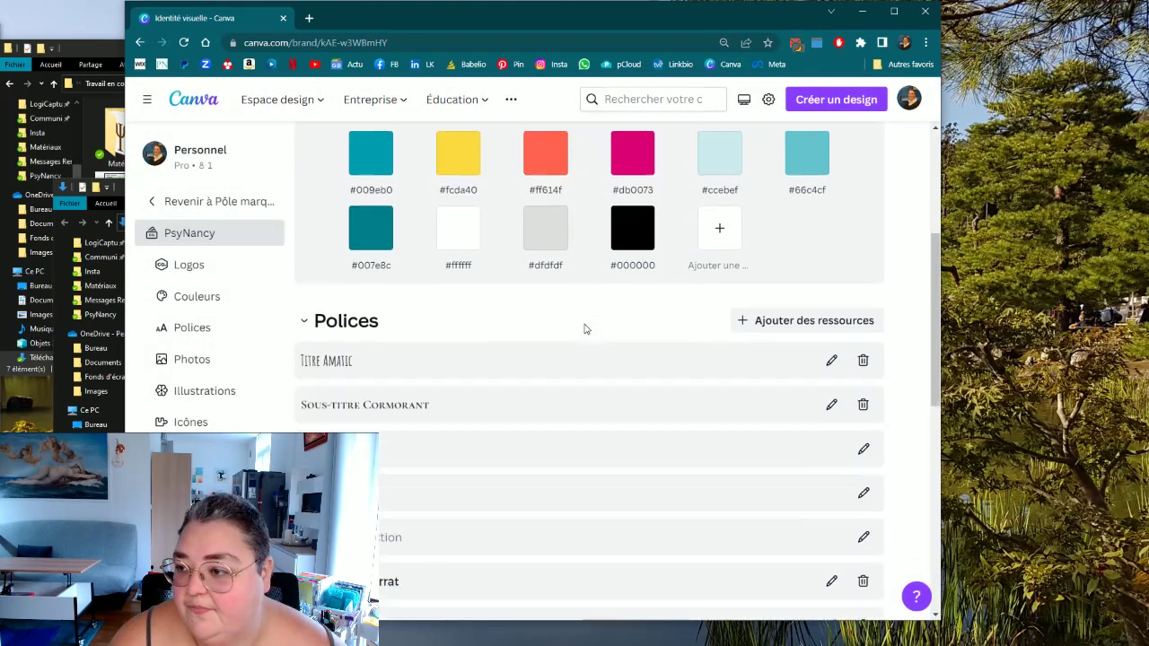
{"action": "scroll", "coordinate": [585, 328], "scroll_direction": "up", "scroll_amount": 1}
{"action": "scroll", "coordinate": [585, 328], "scroll_direction": "up", "scroll_amount": 2}
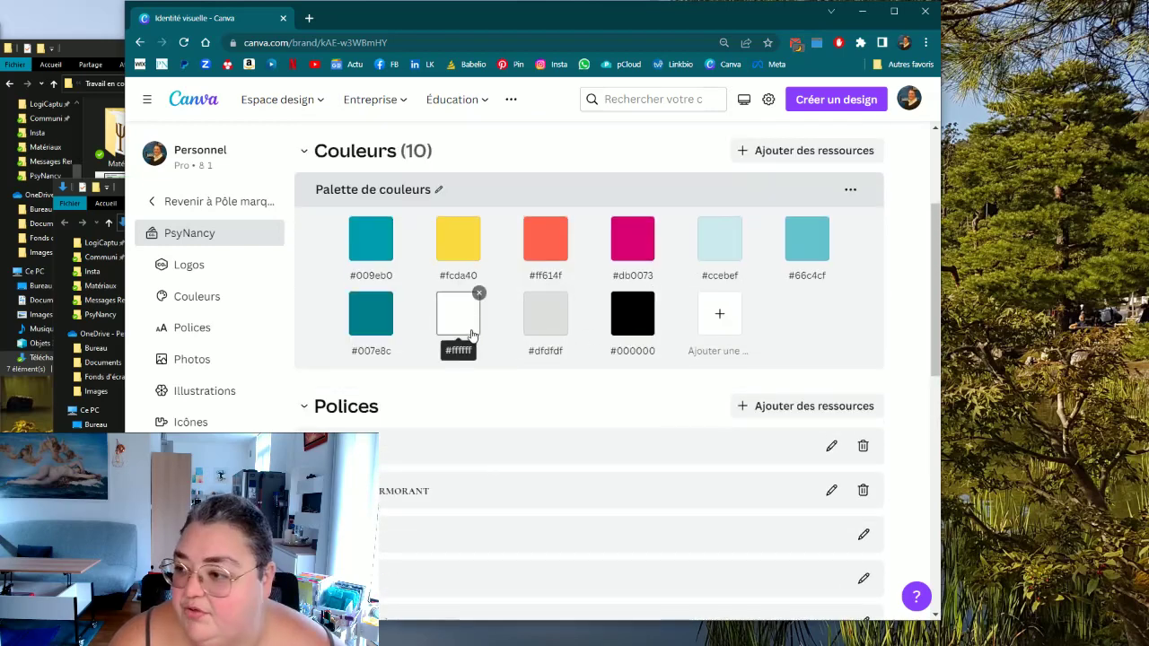
{"action": "scroll", "coordinate": [472, 335], "scroll_direction": "down", "scroll_amount": 3}
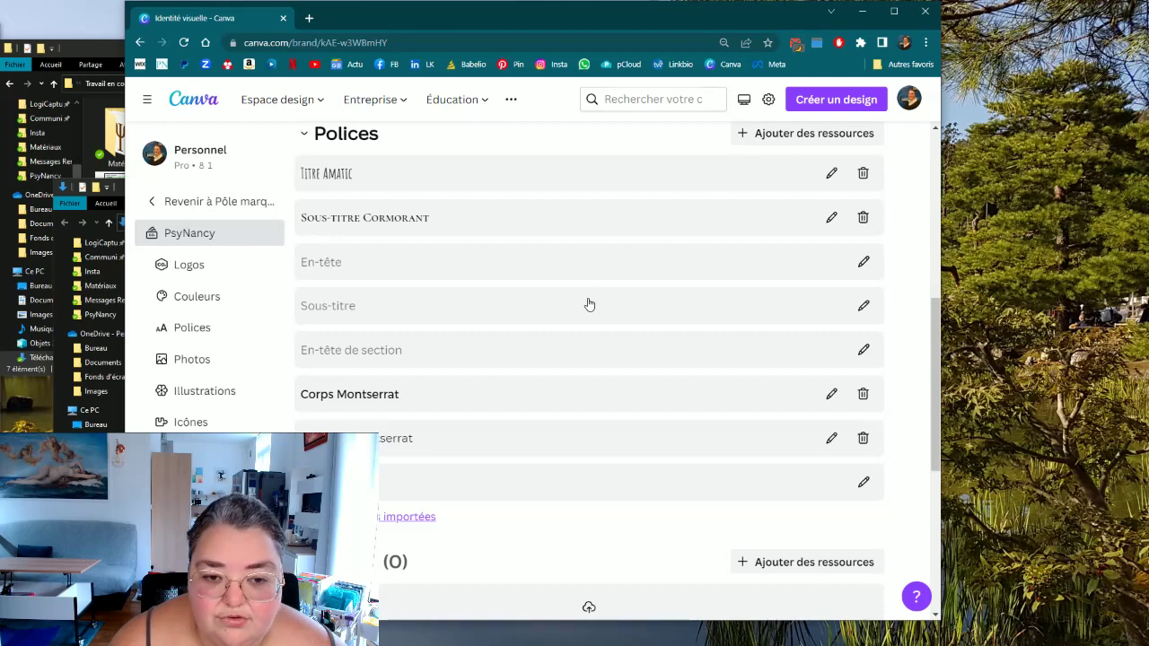
{"action": "scroll", "coordinate": [587, 302], "scroll_direction": "down", "scroll_amount": 1}
{"action": "scroll", "coordinate": [588, 304], "scroll_direction": "up", "scroll_amount": 1}
{"action": "scroll", "coordinate": [588, 303], "scroll_direction": "down", "scroll_amount": 3}
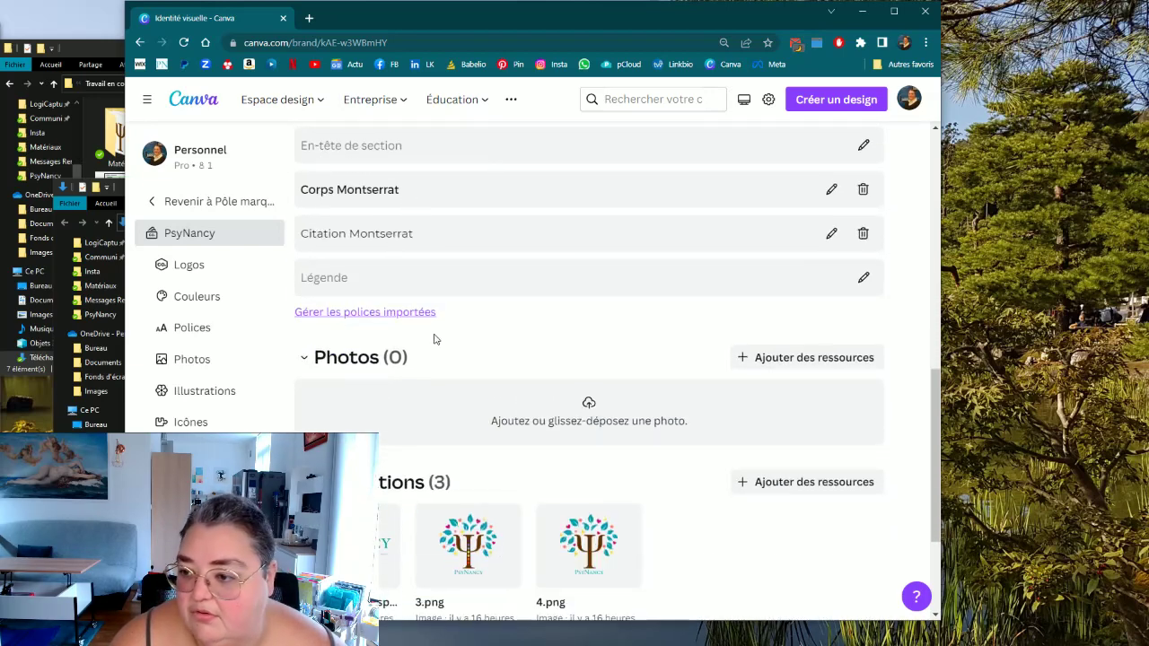
- Delete the 3.png and 4.png images from the brand kit's illustrations
{"action": "scroll", "coordinate": [437, 339], "scroll_direction": "down", "scroll_amount": 3}
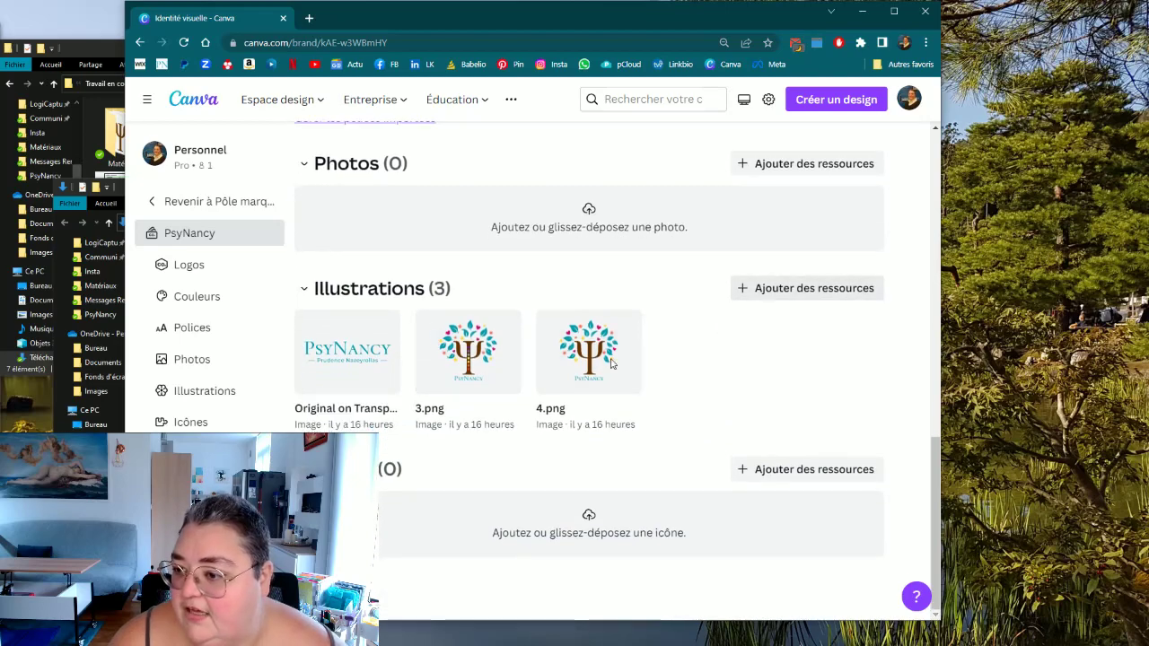
{"action": "left_click", "coordinate": [506, 327]}
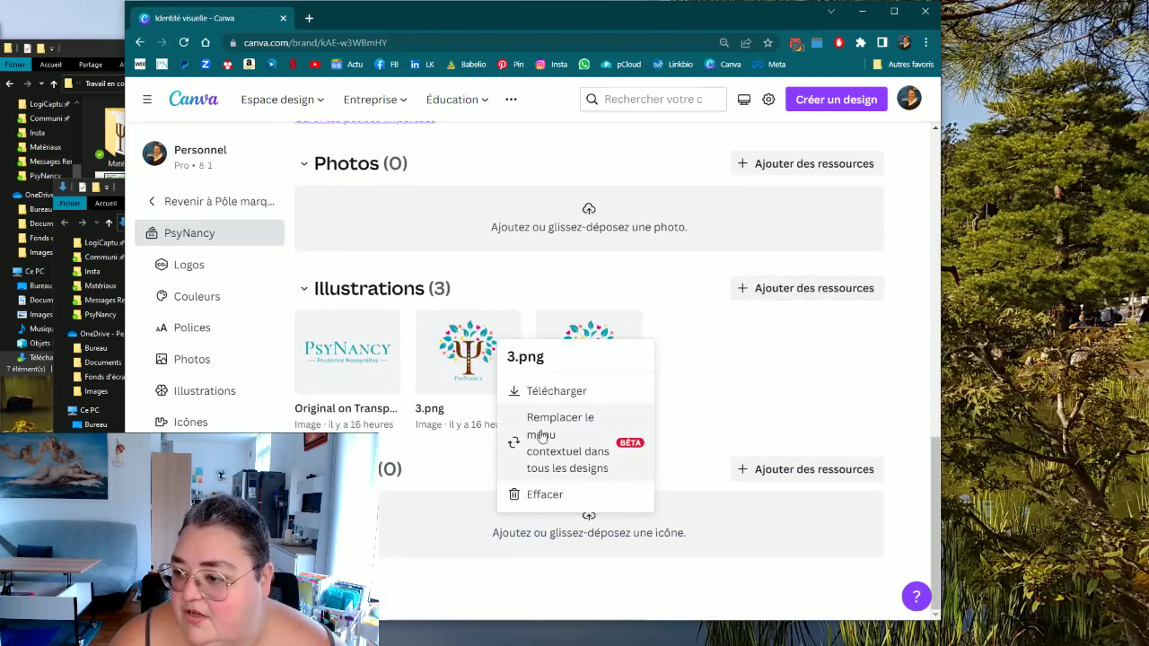
{"action": "left_click", "coordinate": [503, 495]}
{"action": "left_click", "coordinate": [622, 428]}
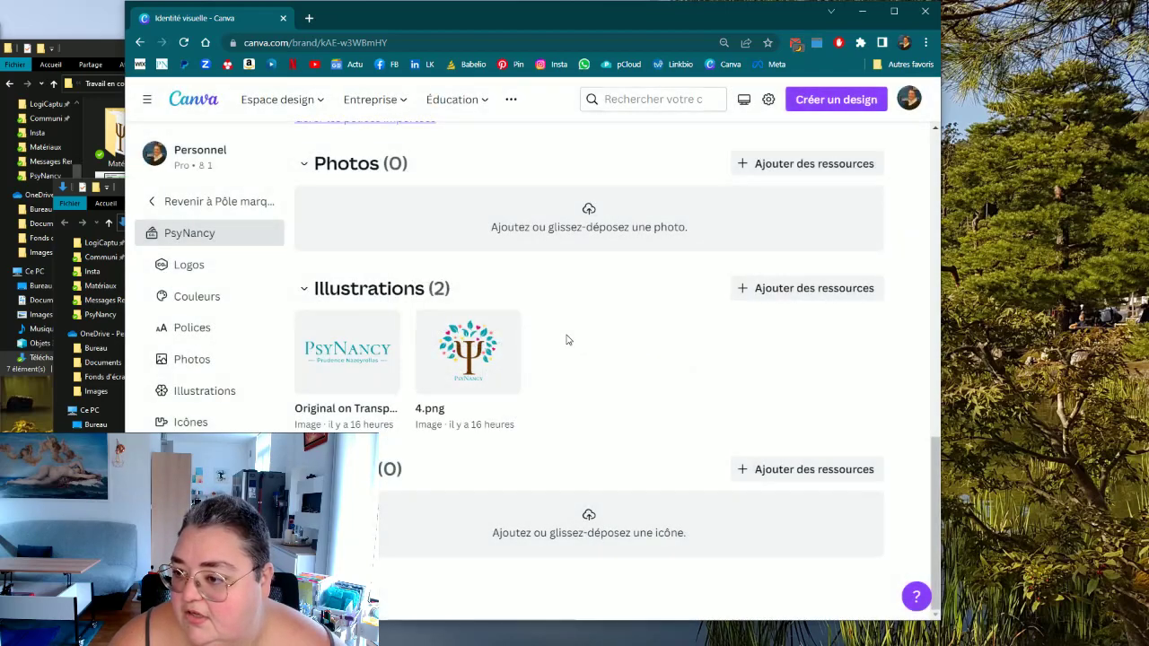
{"action": "left_click", "coordinate": [508, 325]}
{"action": "left_click", "coordinate": [545, 495]}
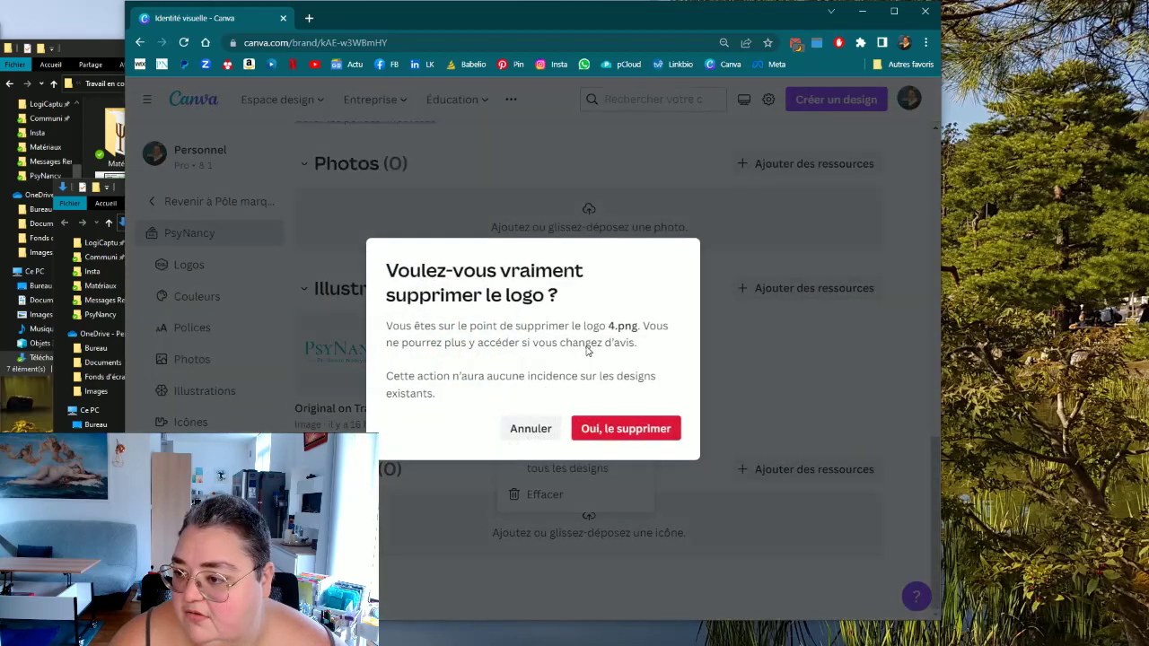
{"action": "left_click", "coordinate": [644, 435]}
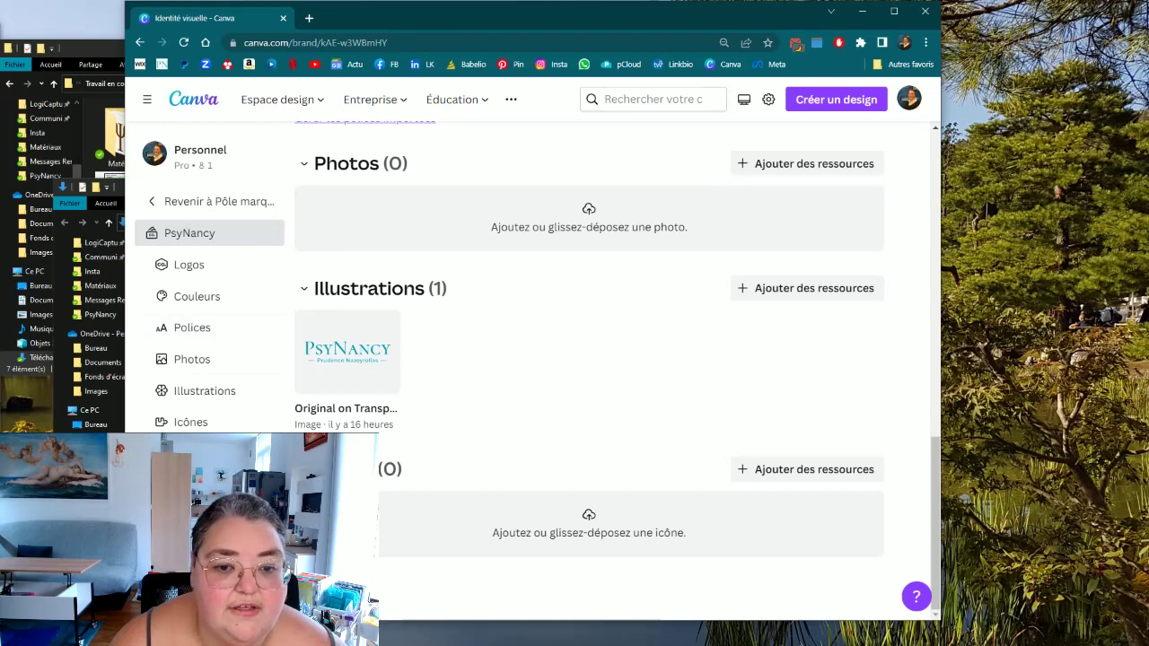
- Add the transparent PsyNancy.png from the Téléchargements folder as the brand kit's logo
{"action": "scroll", "coordinate": [467, 287], "scroll_direction": "up", "scroll_amount": 10}
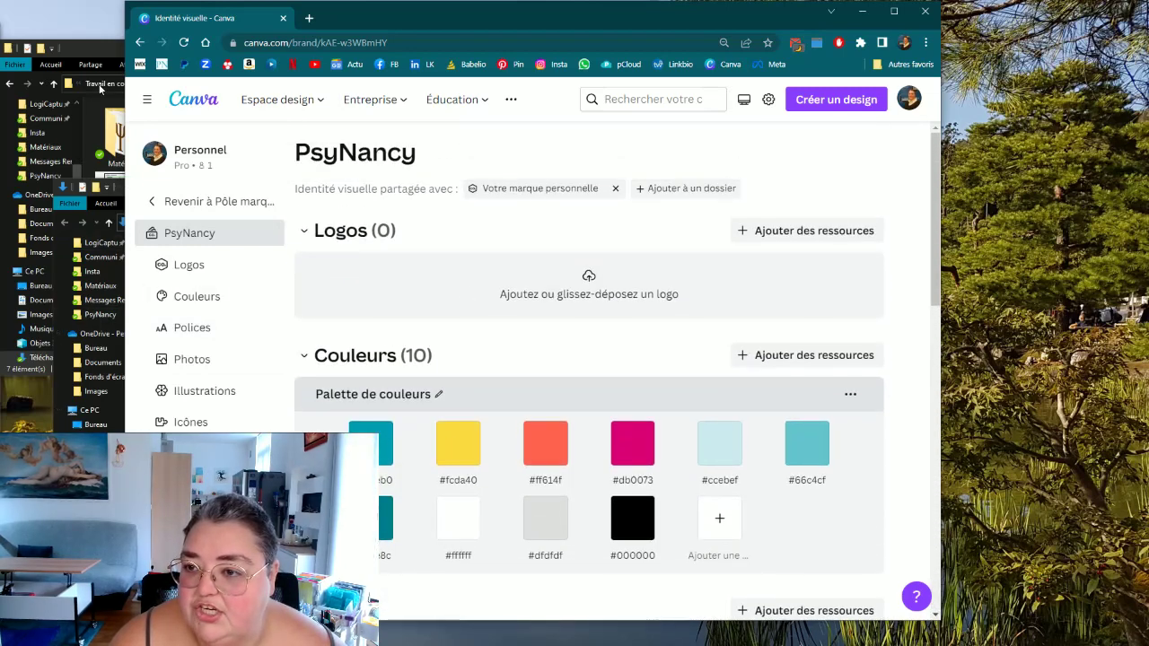
{"action": "left_click", "coordinate": [94, 248]}
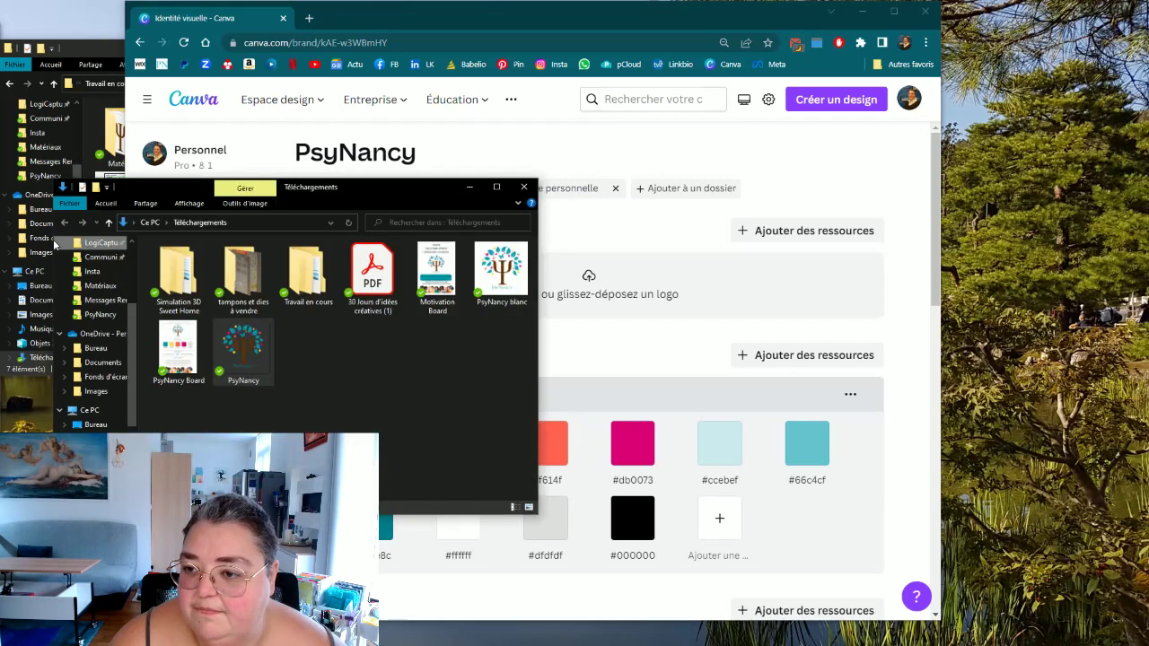
{"action": "left_click", "coordinate": [359, 401]}
{"action": "left_click_drag", "start_coordinate": [359, 186], "coordinate": [276, 184]}
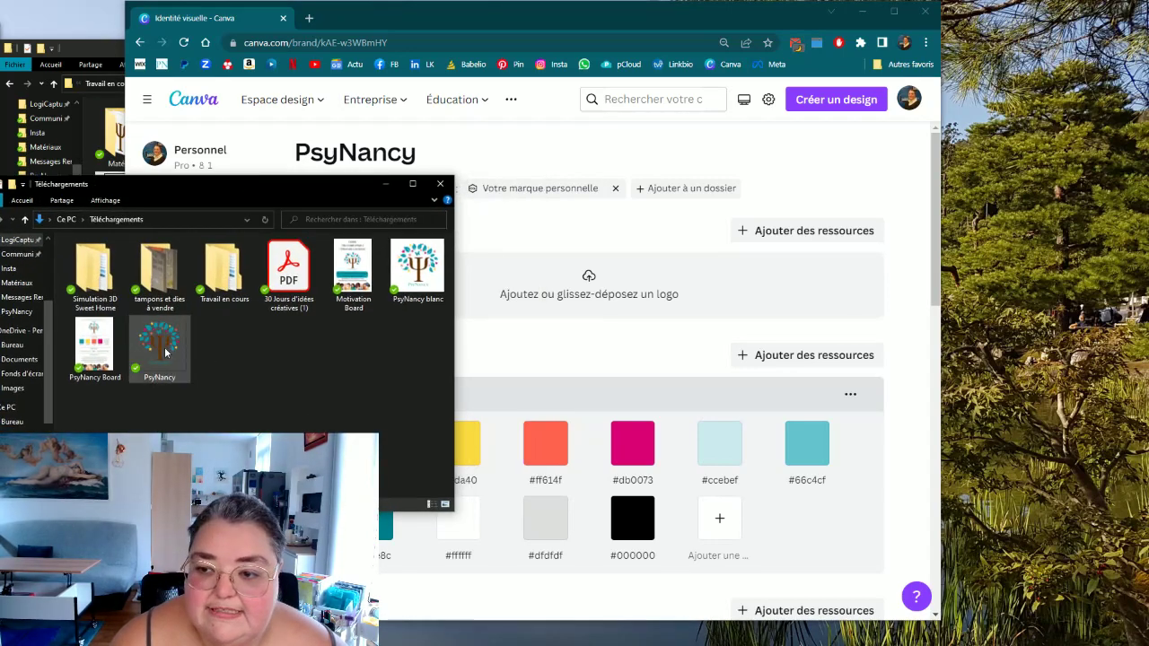
{"action": "left_click_drag", "start_coordinate": [164, 353], "coordinate": [570, 305]}
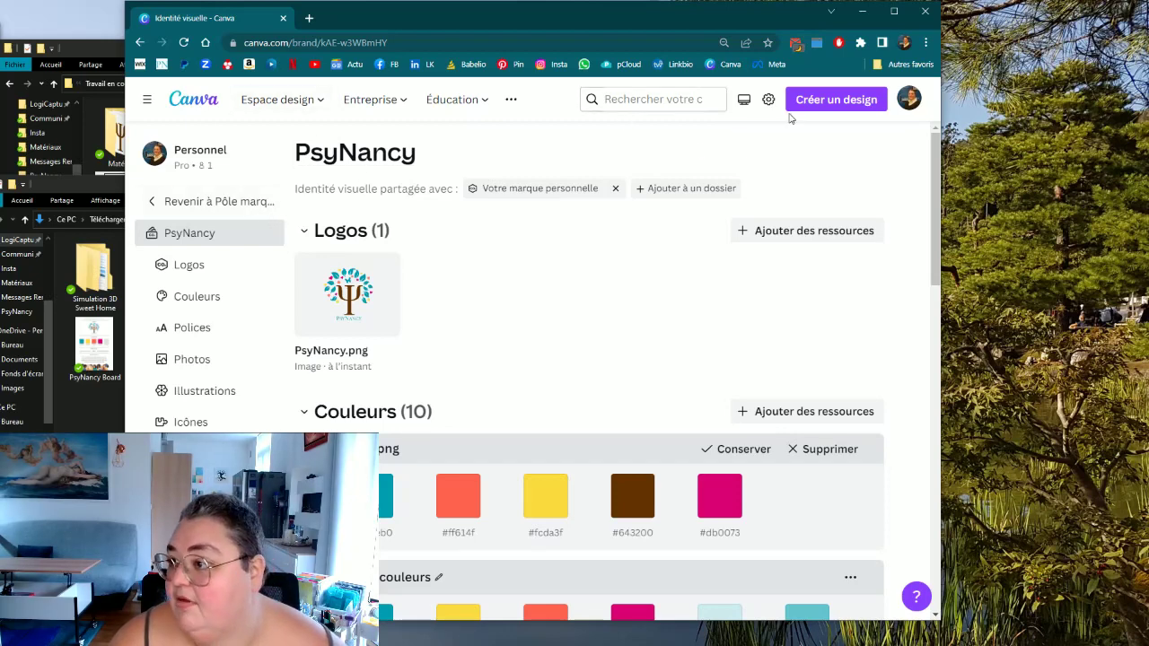
- Cancel saving the web page, return to the brand hub and reopen the PsyNancy kit to check its new logo
{"action": "key", "text": "ctrl+s"}
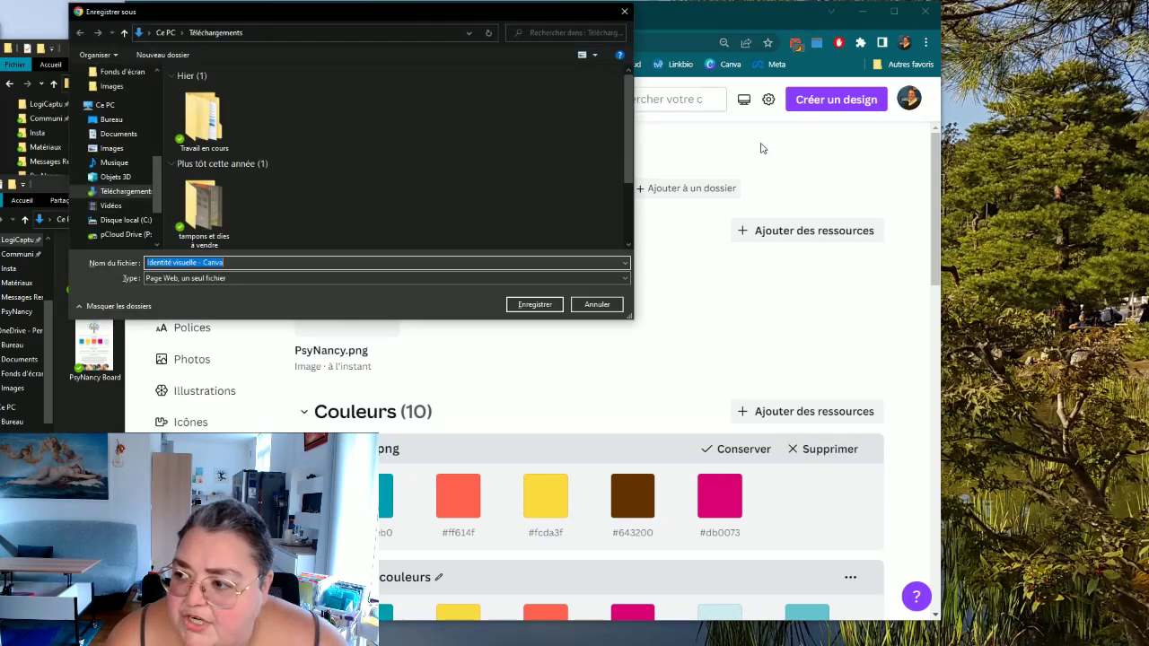
{"action": "left_click", "coordinate": [596, 304]}
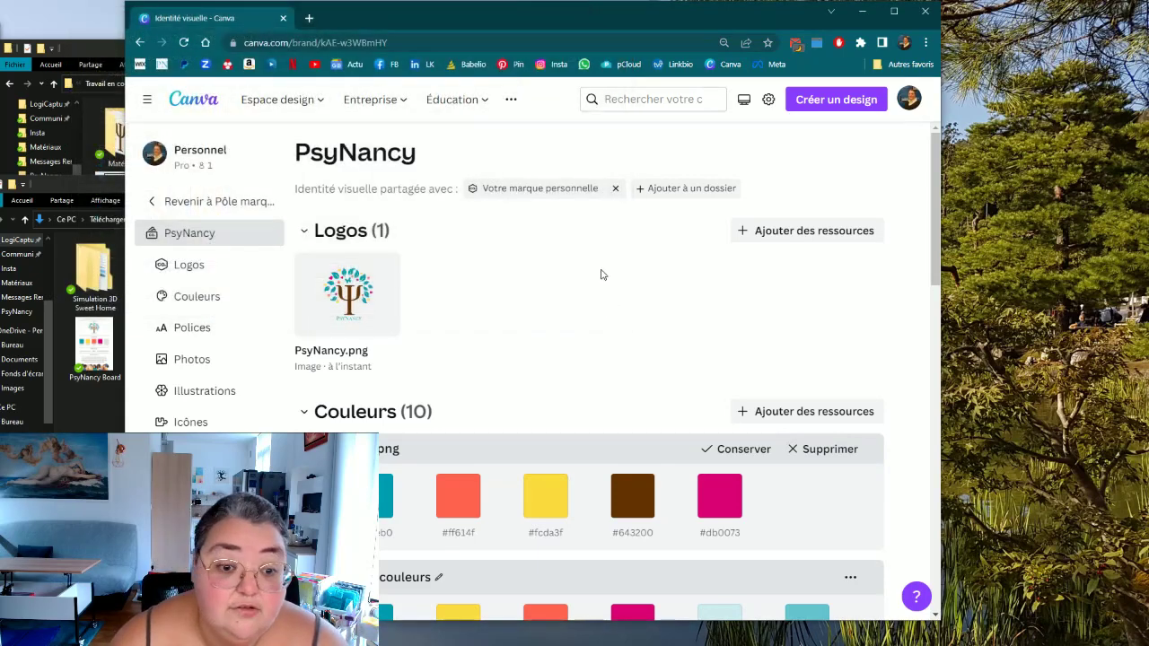
{"action": "left_click", "coordinate": [252, 207]}
{"action": "left_click", "coordinate": [441, 236]}
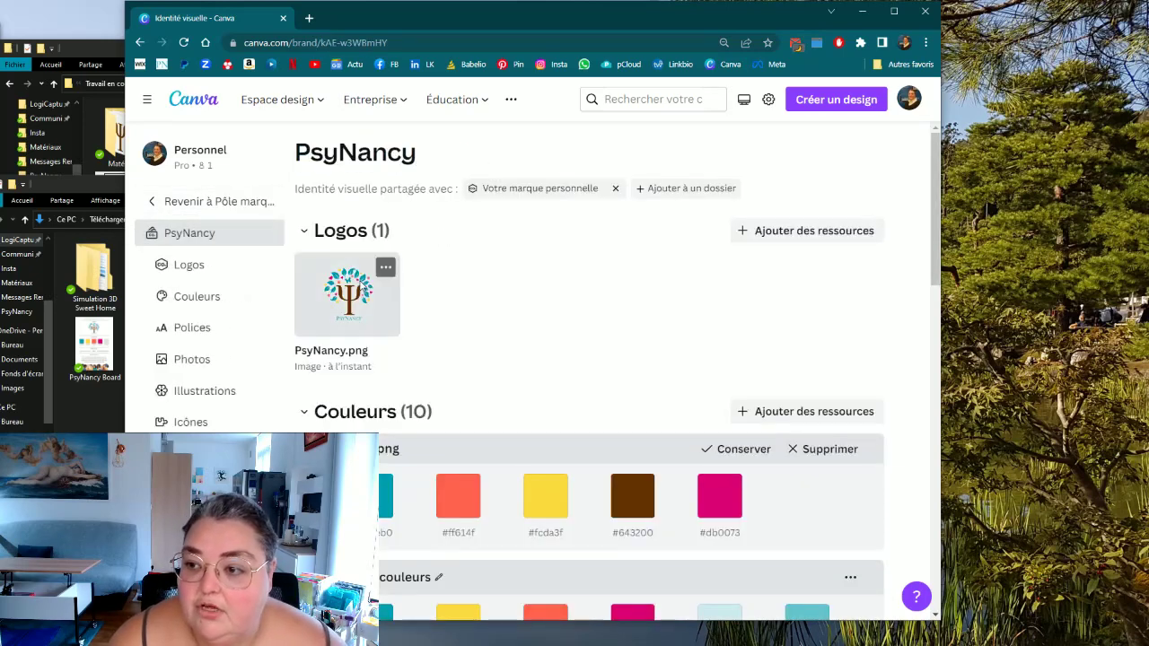
- View the PsyNancy kit's preview in the list of brand kits and reopen the kit
{"action": "left_click", "coordinate": [221, 203]}
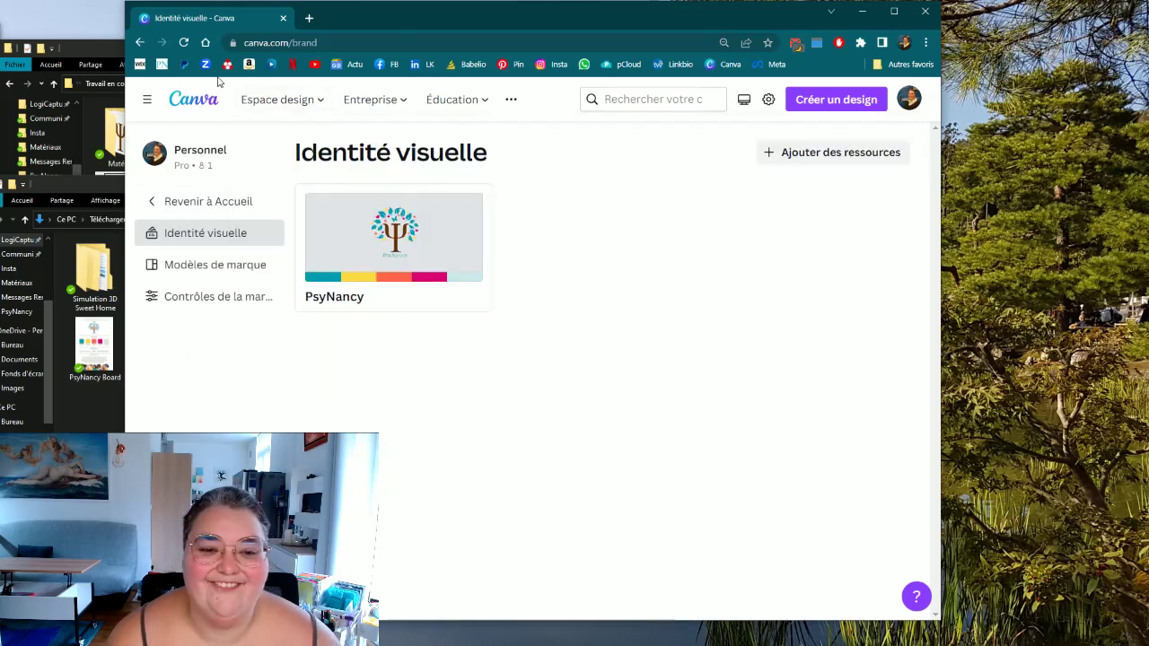
{"action": "left_click", "coordinate": [442, 246]}
{"action": "scroll", "coordinate": [475, 294], "scroll_direction": "down", "scroll_amount": 1}
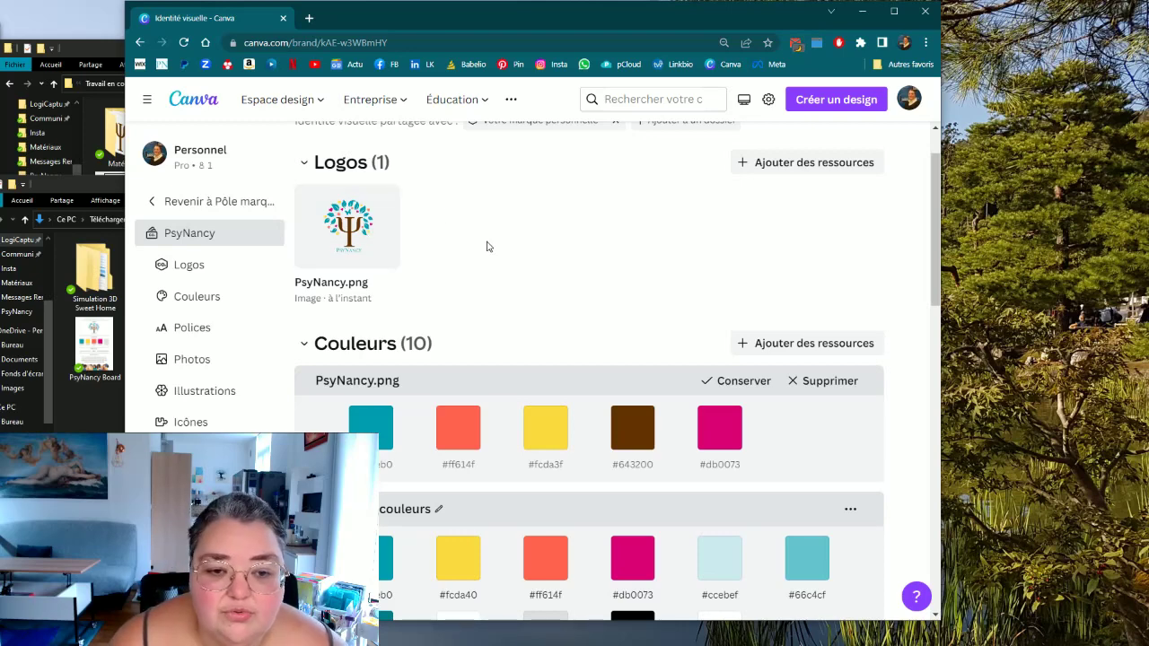
- Rename the "Palette de couleurs" palette to PsyNancy and discard the suggested colour palette taken from PsyNancy.png
{"action": "scroll", "coordinate": [488, 246], "scroll_direction": "down", "scroll_amount": 2}
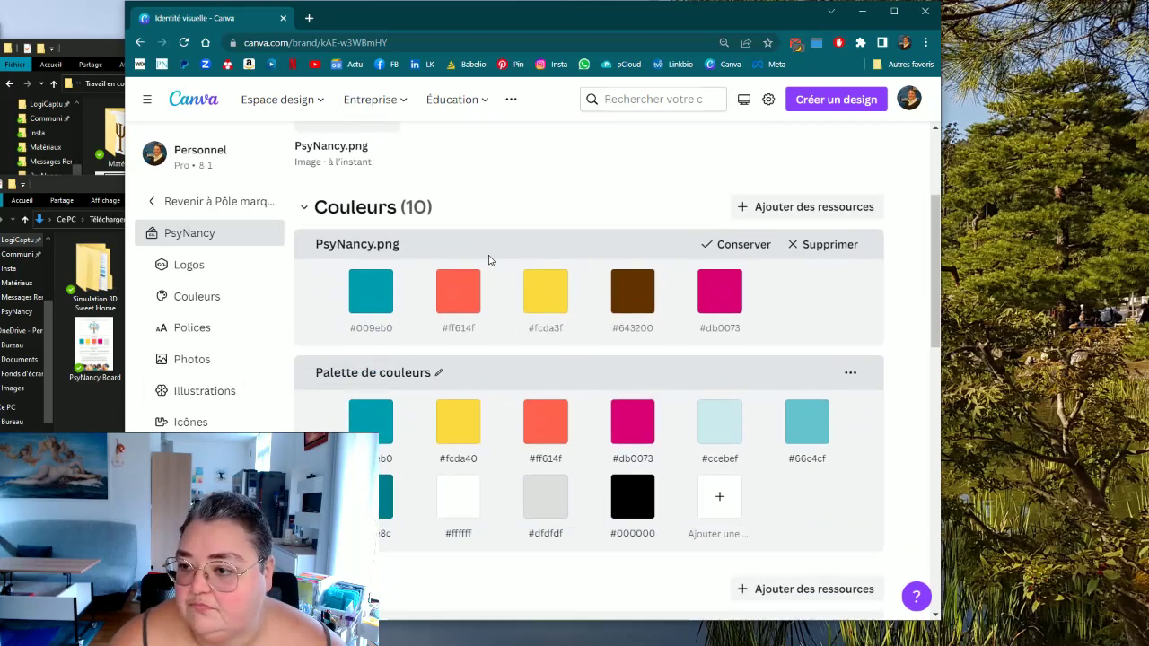
{"action": "scroll", "coordinate": [488, 261], "scroll_direction": "down", "scroll_amount": 1}
{"action": "left_click", "coordinate": [438, 303]}
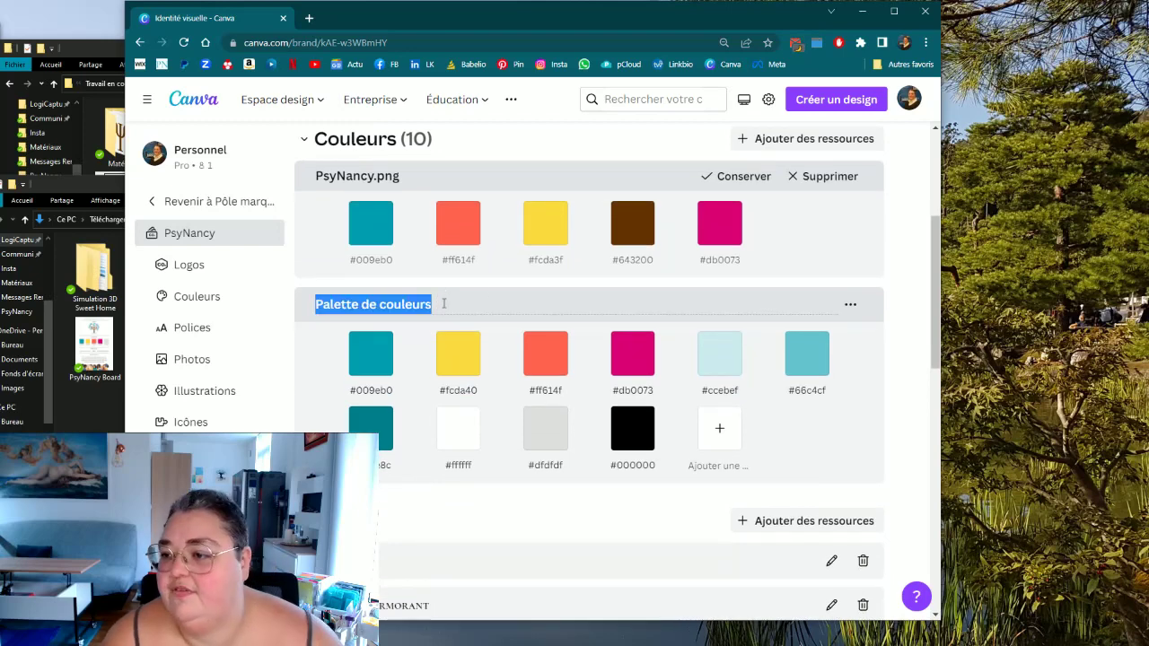
{"action": "type", "text": "Psy"}
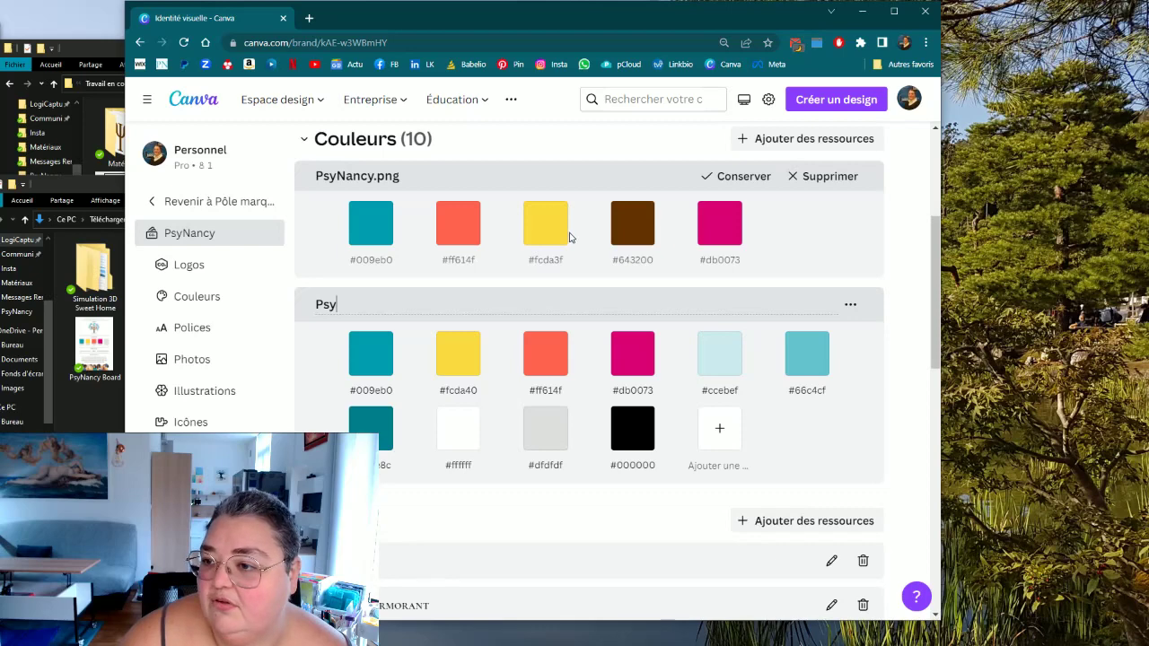
{"action": "left_click", "coordinate": [830, 177]}
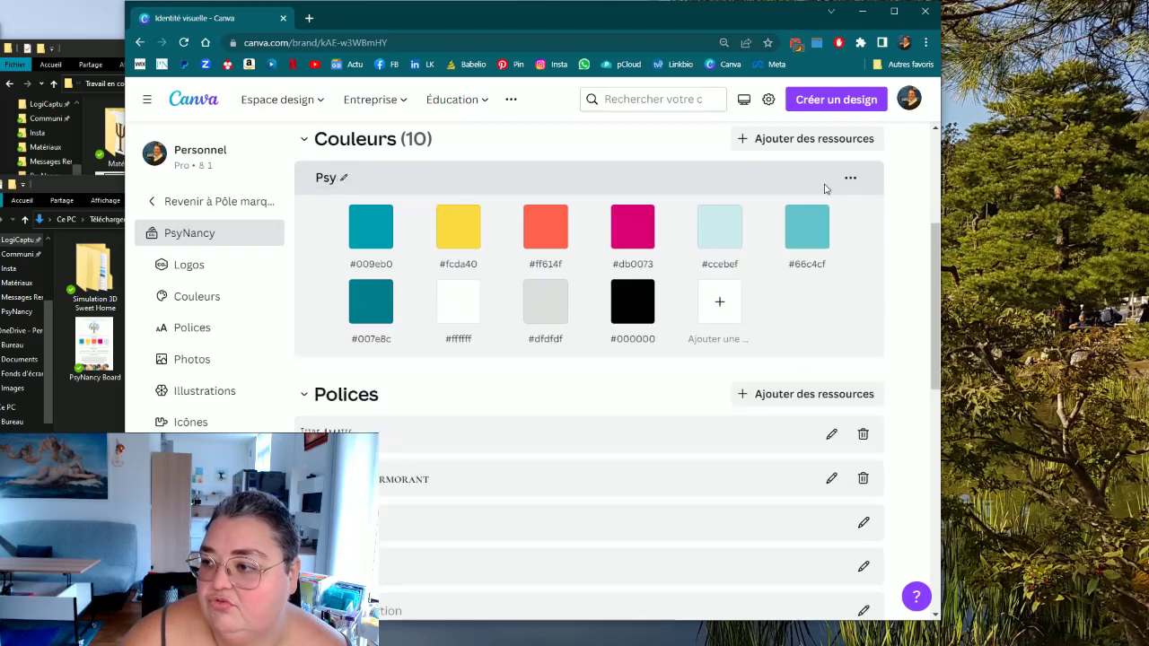
{"action": "left_click", "coordinate": [345, 180]}
{"action": "left_click", "coordinate": [345, 177]}
{"action": "type", "text": "Nancy"}
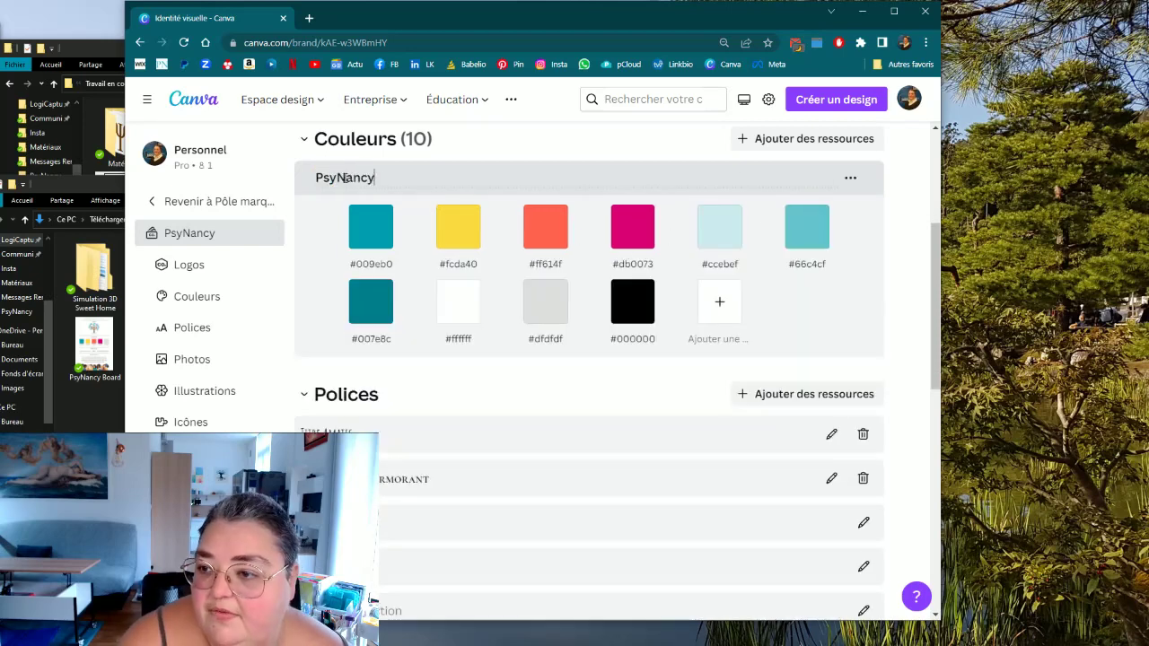
{"action": "key", "text": "Return"}
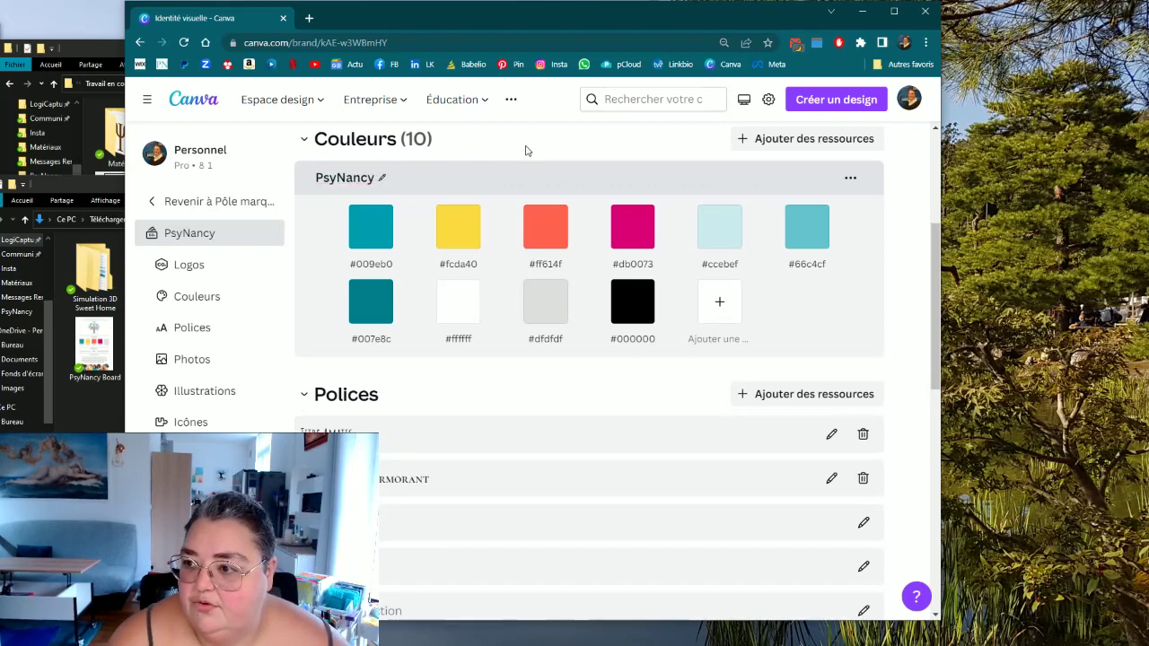
- Review the brand kit's logo, colours, fonts, photos, illustrations and icons, and close the browser window
{"action": "scroll", "coordinate": [527, 144], "scroll_direction": "up", "scroll_amount": 3}
{"action": "scroll", "coordinate": [527, 148], "scroll_direction": "down", "scroll_amount": 2}
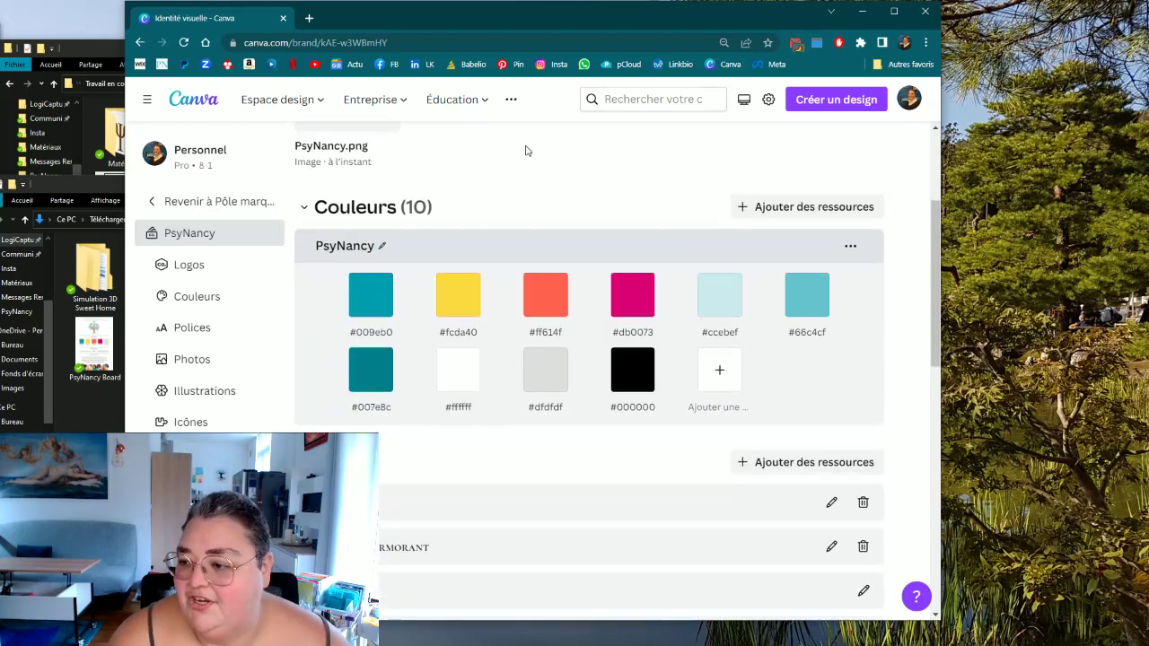
{"action": "scroll", "coordinate": [526, 150], "scroll_direction": "down", "scroll_amount": 2}
{"action": "scroll", "coordinate": [370, 362], "scroll_direction": "down", "scroll_amount": 3}
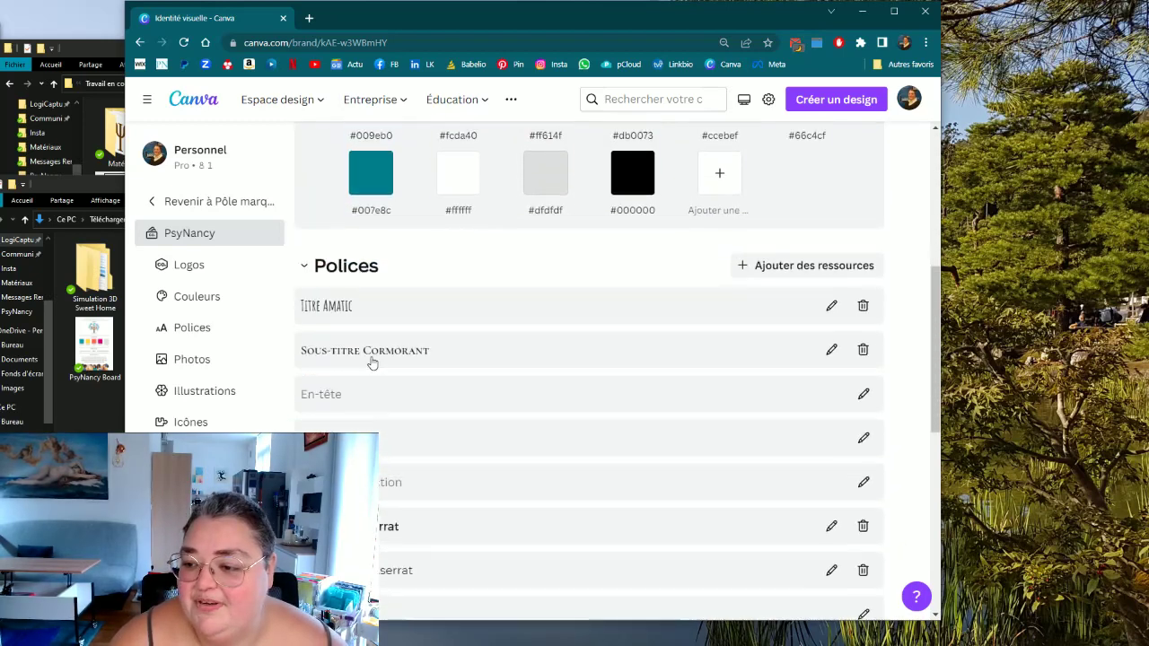
{"action": "scroll", "coordinate": [505, 424], "scroll_direction": "down", "scroll_amount": 2}
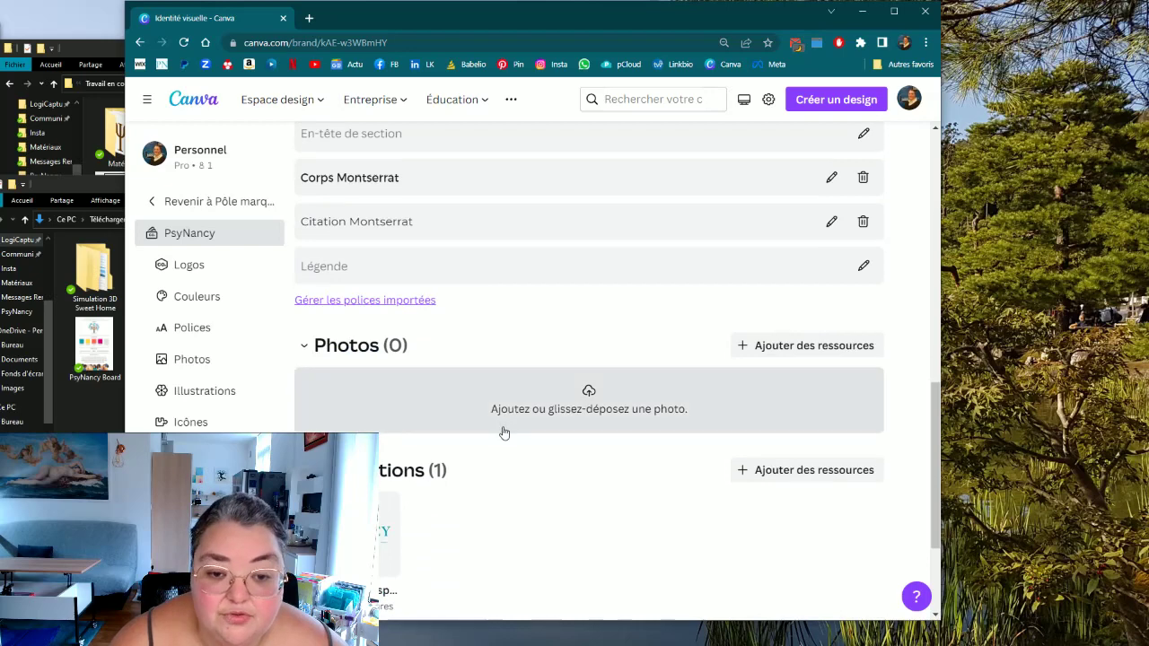
{"action": "scroll", "coordinate": [517, 406], "scroll_direction": "down", "scroll_amount": 1}
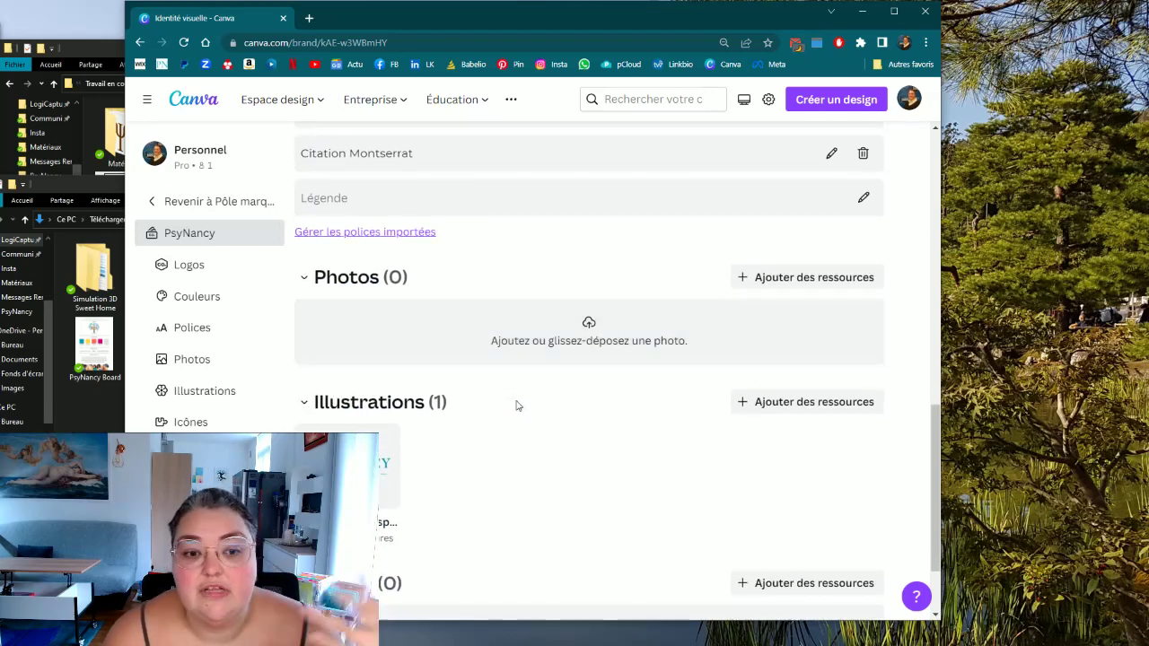
{"action": "scroll", "coordinate": [517, 405], "scroll_direction": "down", "scroll_amount": 2}
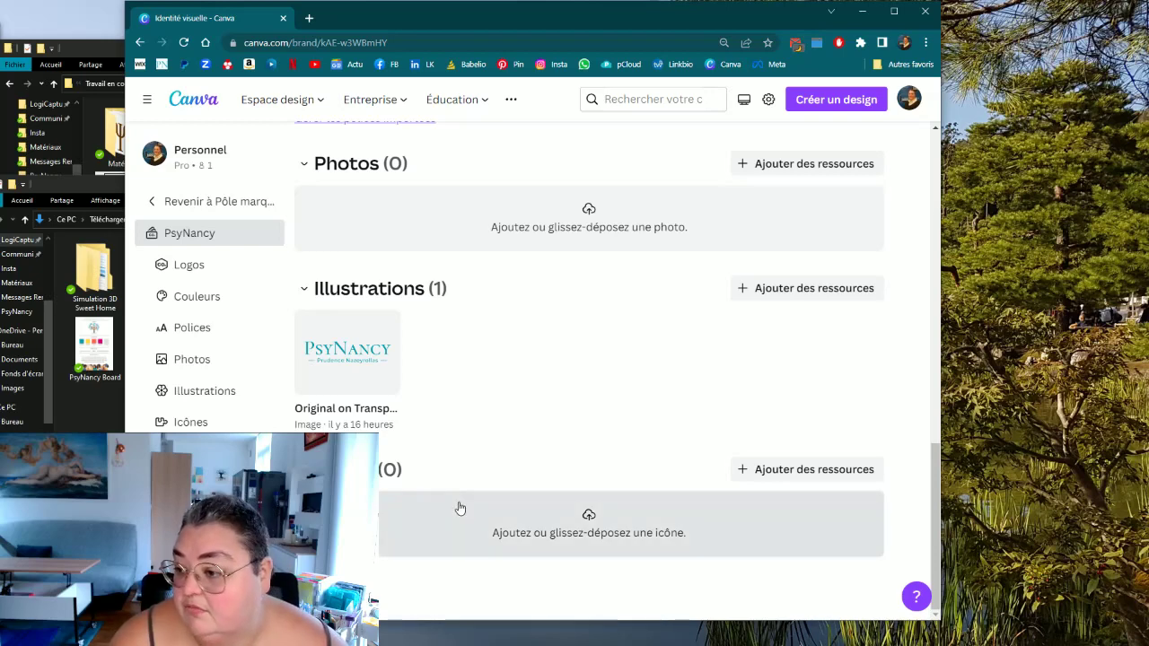
{"action": "scroll", "coordinate": [475, 368], "scroll_direction": "up", "scroll_amount": 15}
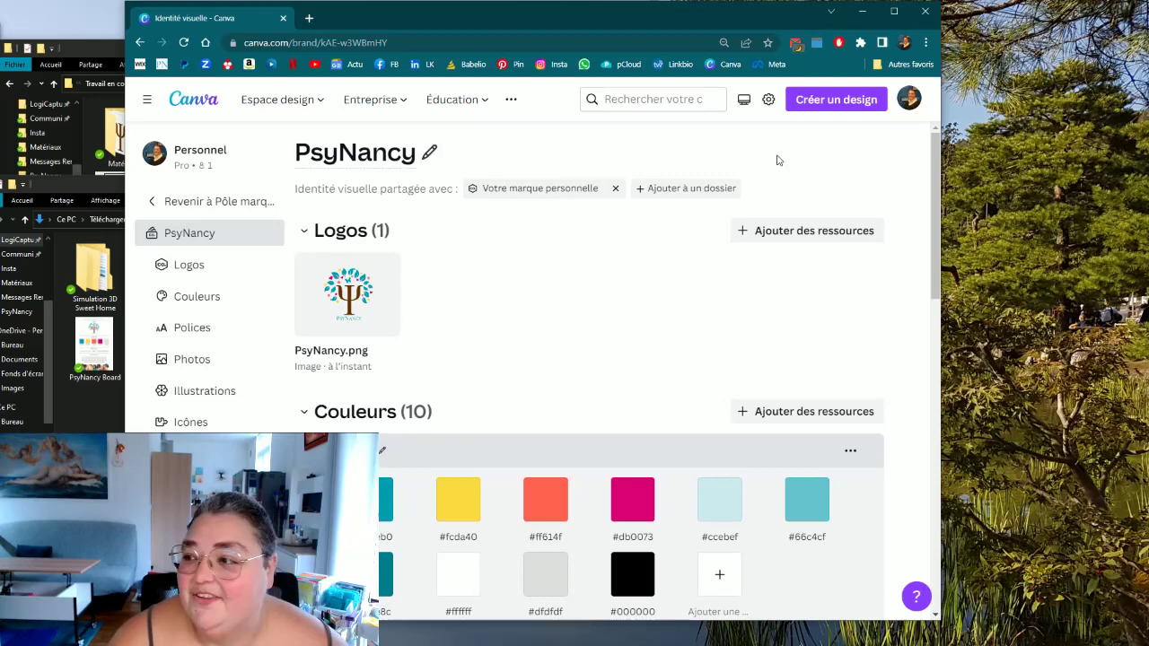
{"action": "left_click", "coordinate": [925, 11]}
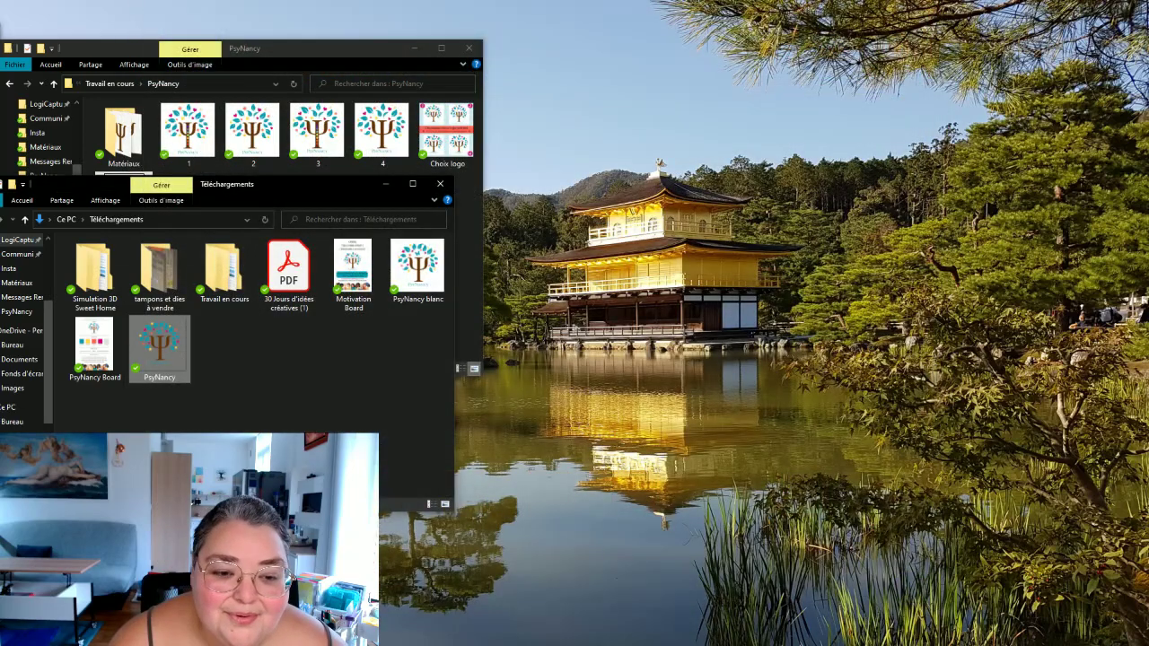